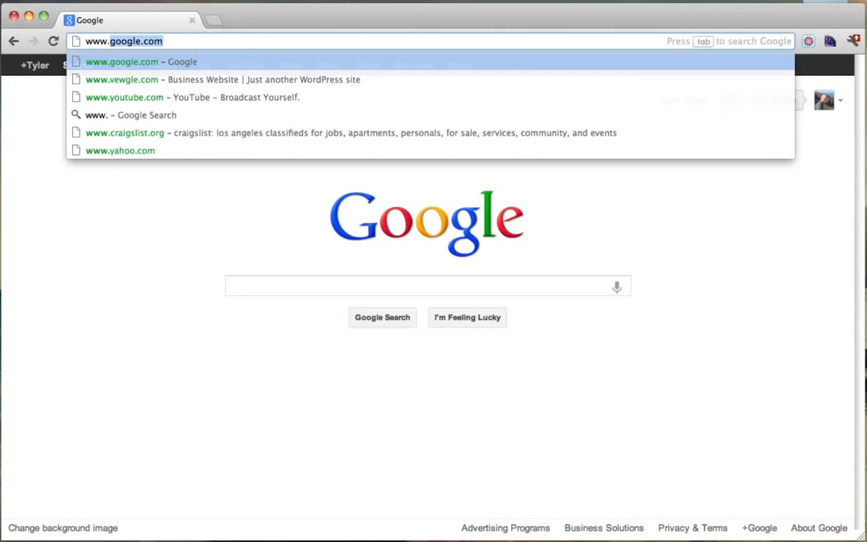
Load pixlr.com in Chrome and point to the advanced Pixlr editor option.
{"action": "type", "text": "pixlr"}
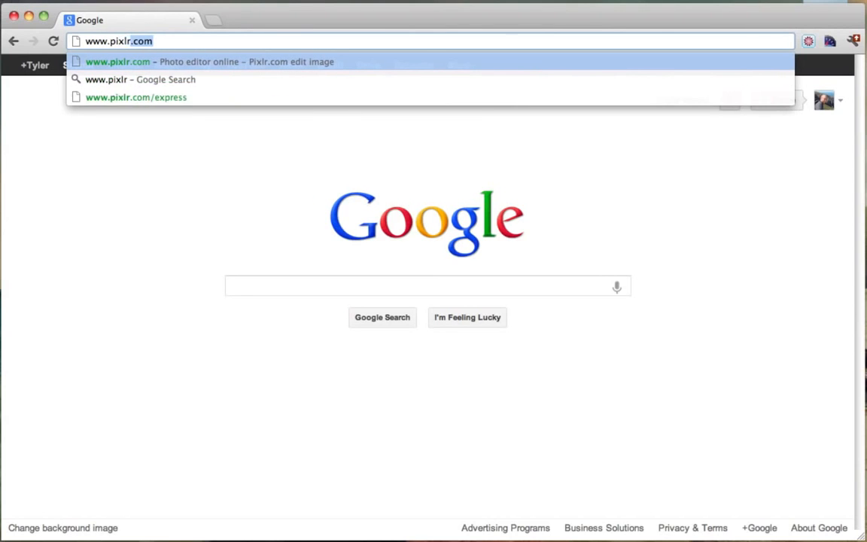
{"action": "type", "text": ".com"}
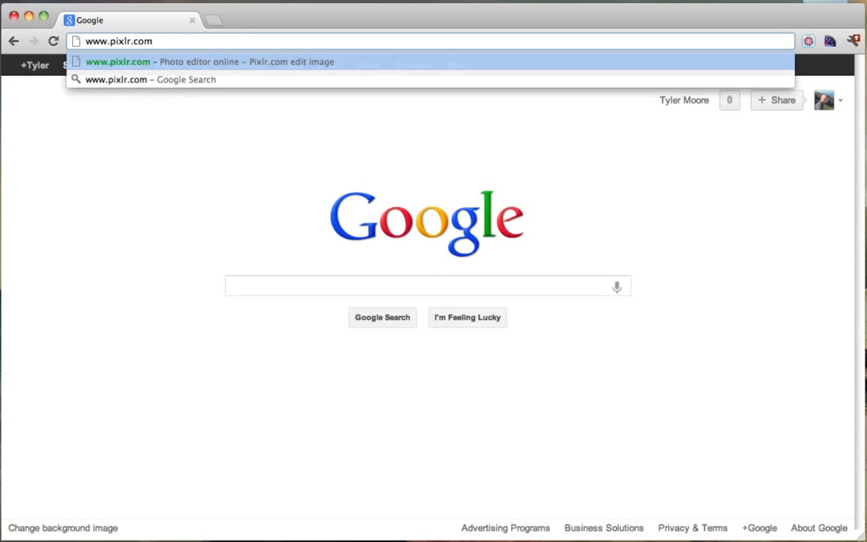
{"action": "key", "text": "Return"}
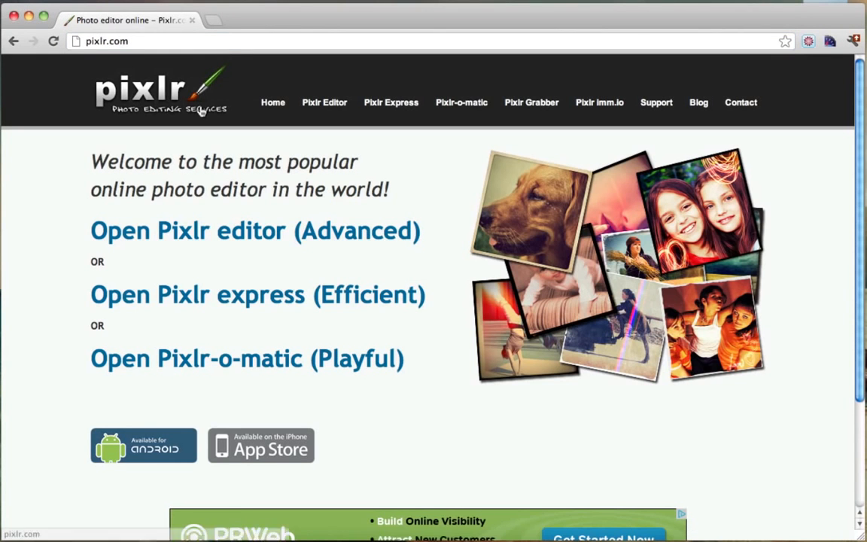
{"action": "left_click_drag", "start_coordinate": [104, 202], "coordinate": [180, 246]}
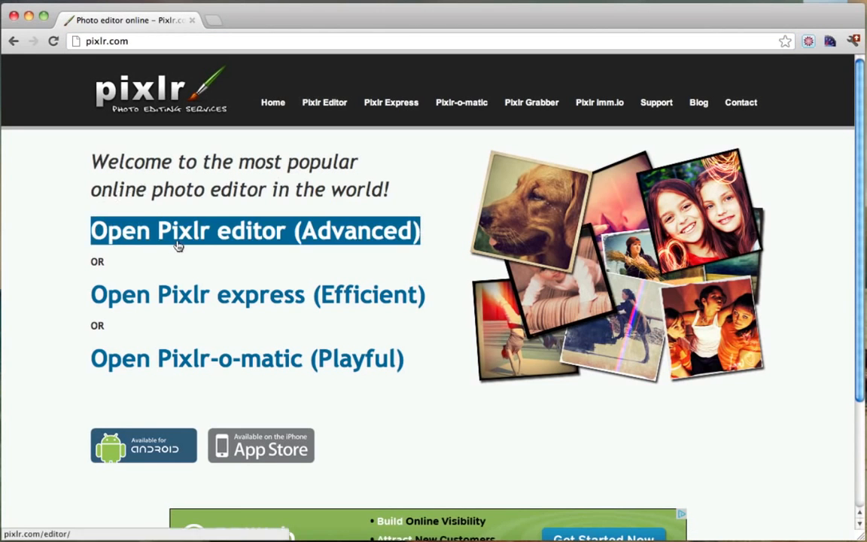
Launch the advanced Pixlr editor and create a transparent 800×600 image named Logo.
{"action": "left_click", "coordinate": [279, 240]}
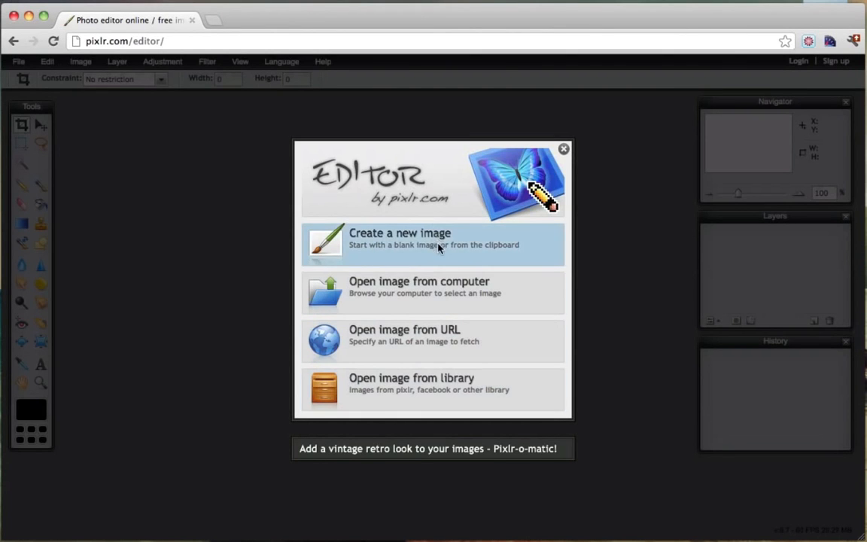
{"action": "left_click", "coordinate": [392, 252]}
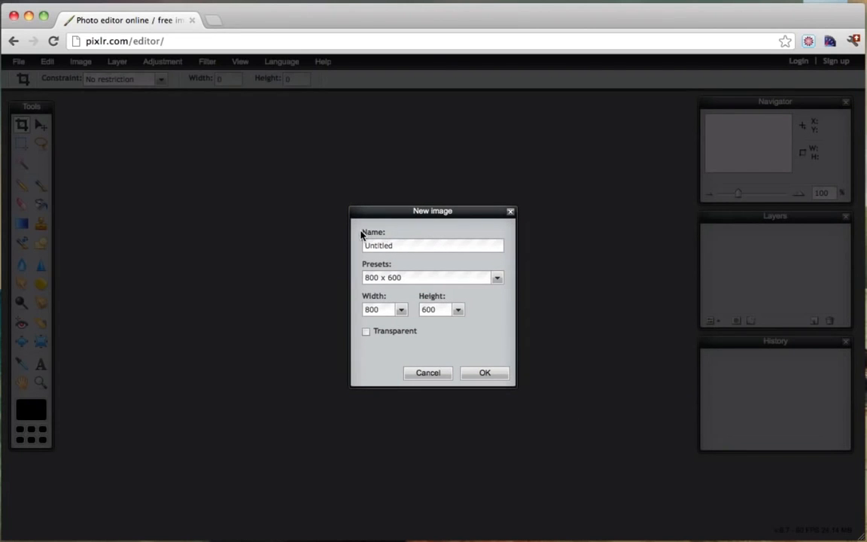
{"action": "left_click_drag", "start_coordinate": [413, 249], "coordinate": [349, 249]}
{"action": "type", "text": "Logo"}
{"action": "left_click", "coordinate": [486, 374]}
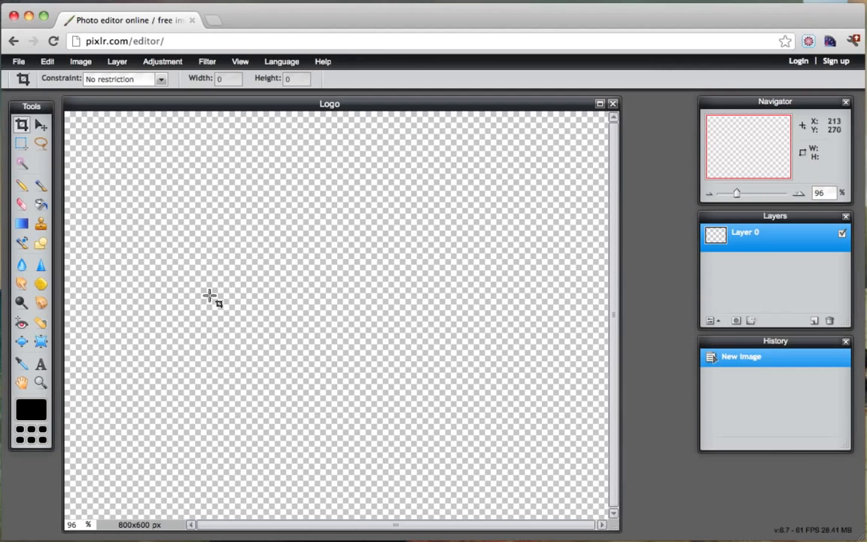
{"action": "left_click", "coordinate": [215, 23]}
{"action": "type", "text": "www.google.com/"}
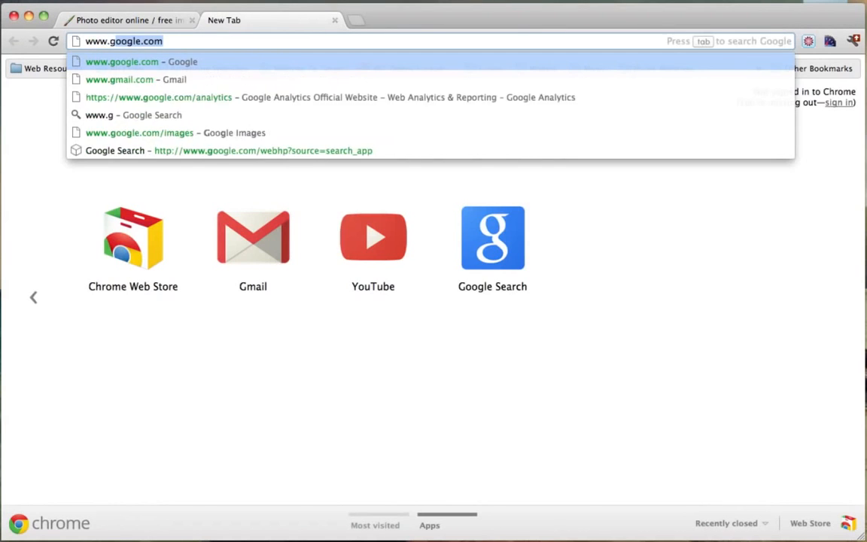
{"action": "type", "text": "images"}
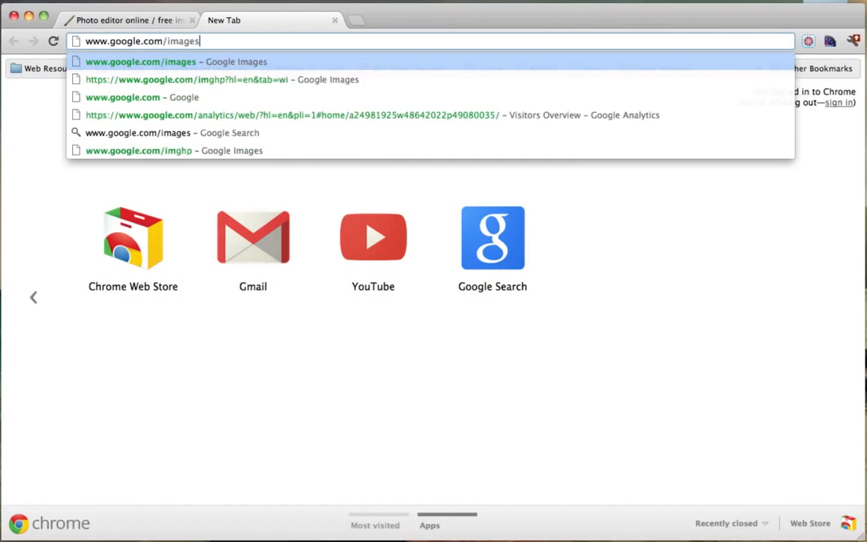
{"action": "key", "text": "Return"}
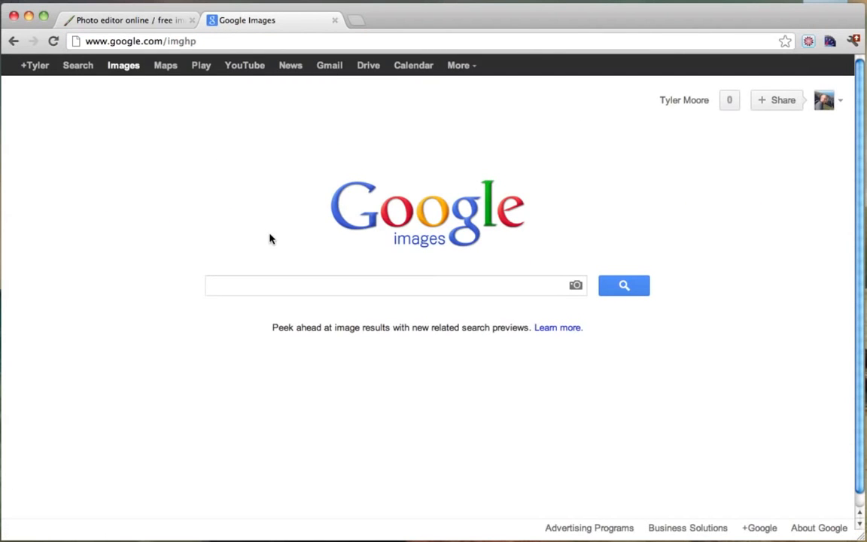
Search Google Images for 'icon png'.
{"action": "left_click", "coordinate": [159, 25]}
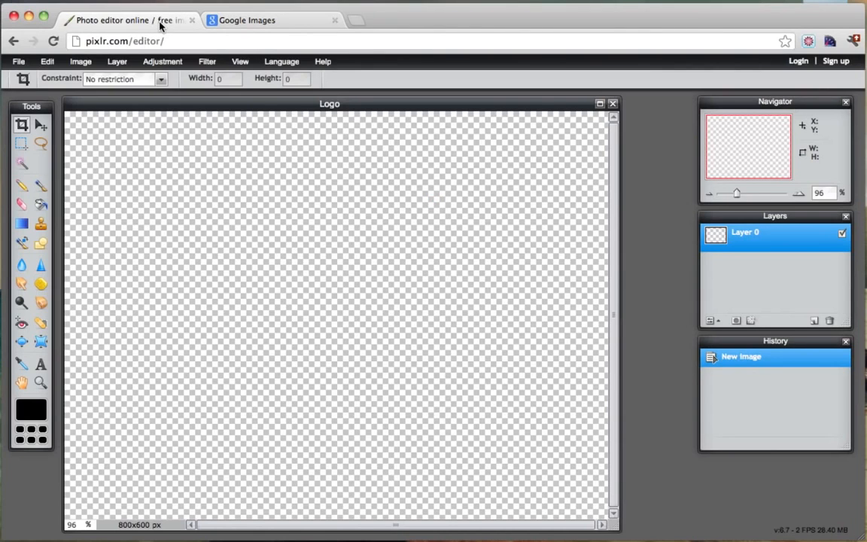
{"action": "left_click", "coordinate": [292, 25]}
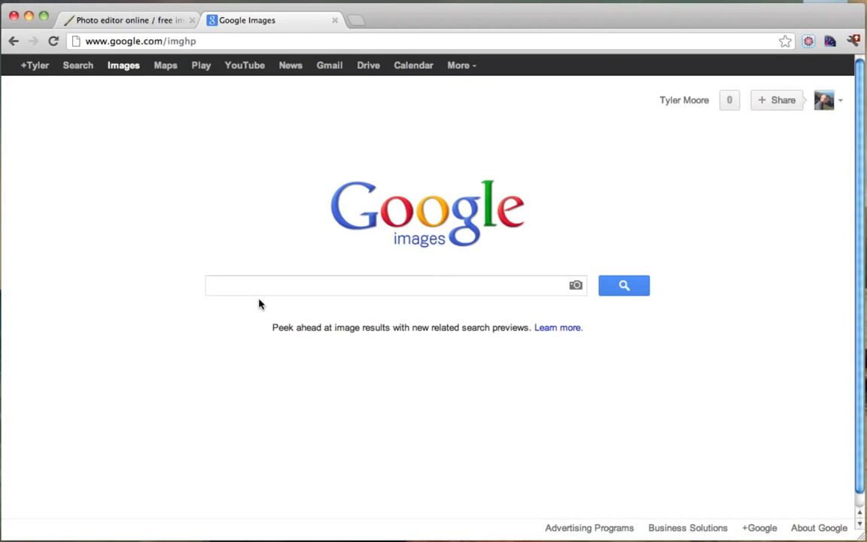
{"action": "type", "text": "icon png"}
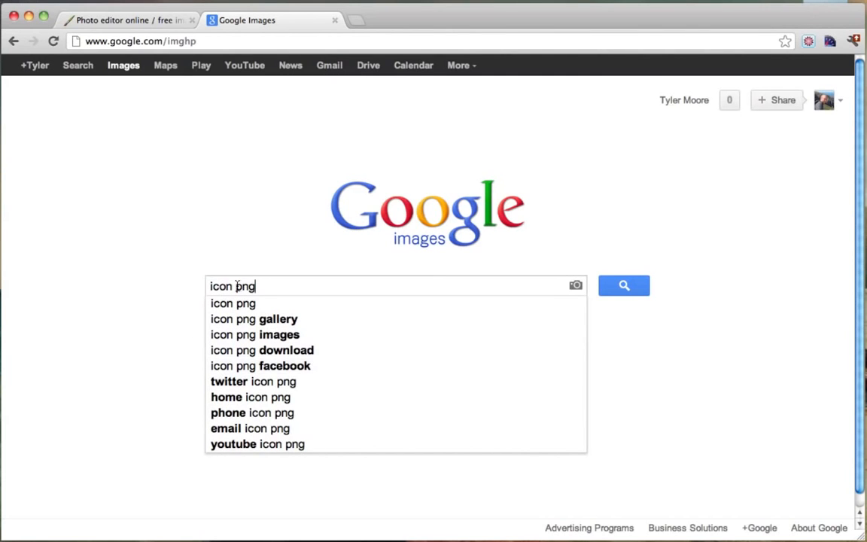
{"action": "left_click_drag", "start_coordinate": [236, 287], "coordinate": [259, 287]}
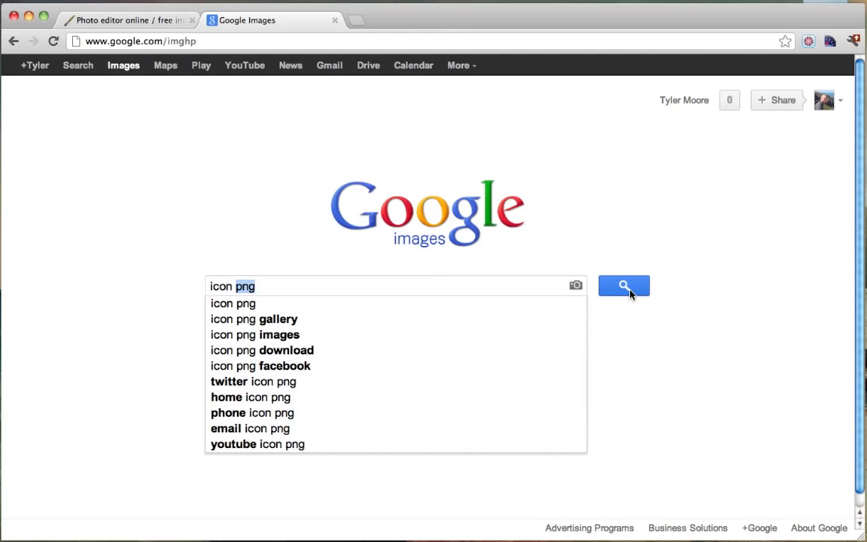
{"action": "left_click", "coordinate": [332, 288]}
{"action": "left_click", "coordinate": [628, 293]}
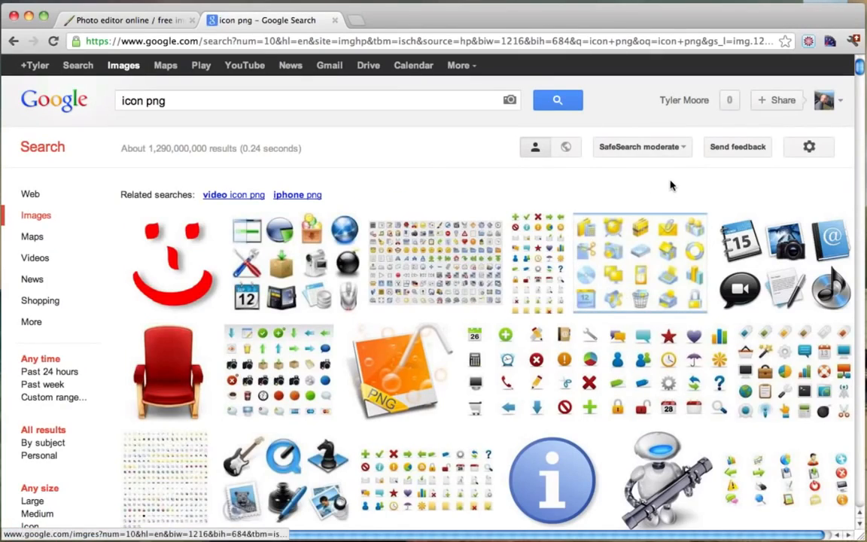
Scroll the image results and open the mac-icon.png result.
{"action": "scroll", "coordinate": [671, 186], "scroll_direction": "down", "scroll_amount": 3}
{"action": "scroll", "coordinate": [672, 186], "scroll_direction": "down", "scroll_amount": 15}
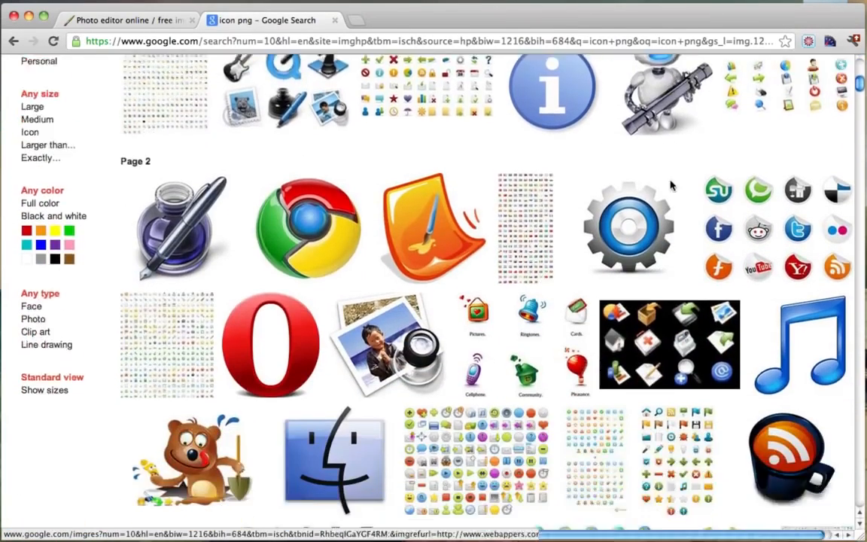
{"action": "scroll", "coordinate": [672, 186], "scroll_direction": "down", "scroll_amount": 5}
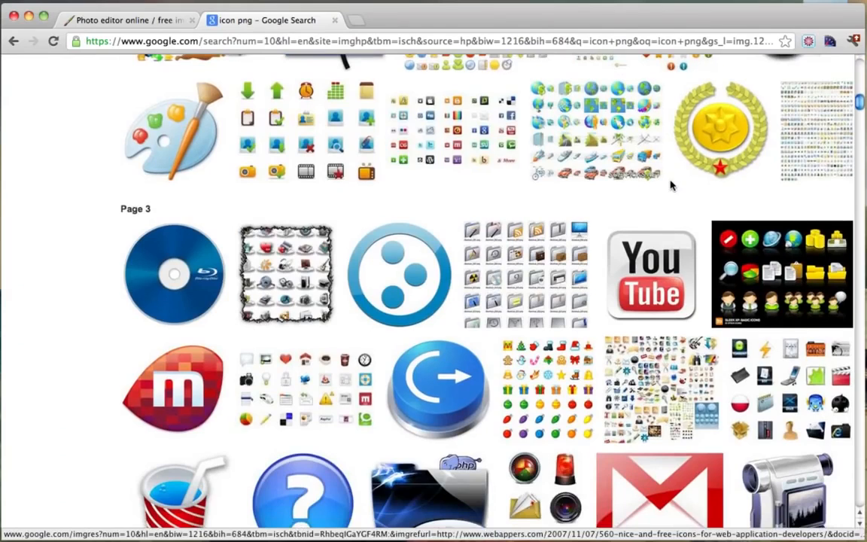
{"action": "scroll", "coordinate": [671, 186], "scroll_direction": "down", "scroll_amount": 4}
{"action": "scroll", "coordinate": [672, 186], "scroll_direction": "down", "scroll_amount": 3}
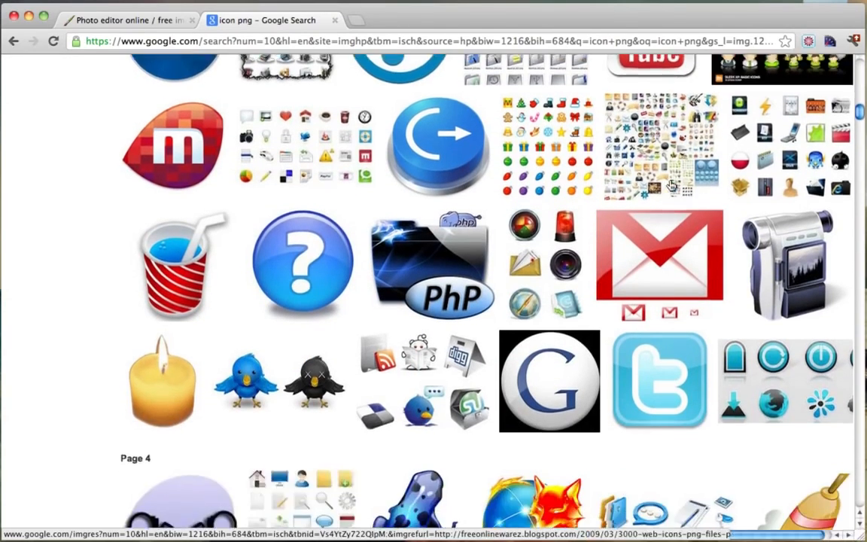
{"action": "scroll", "coordinate": [671, 186], "scroll_direction": "up", "scroll_amount": 5}
{"action": "mouse_move", "coordinate": [413, 214]}
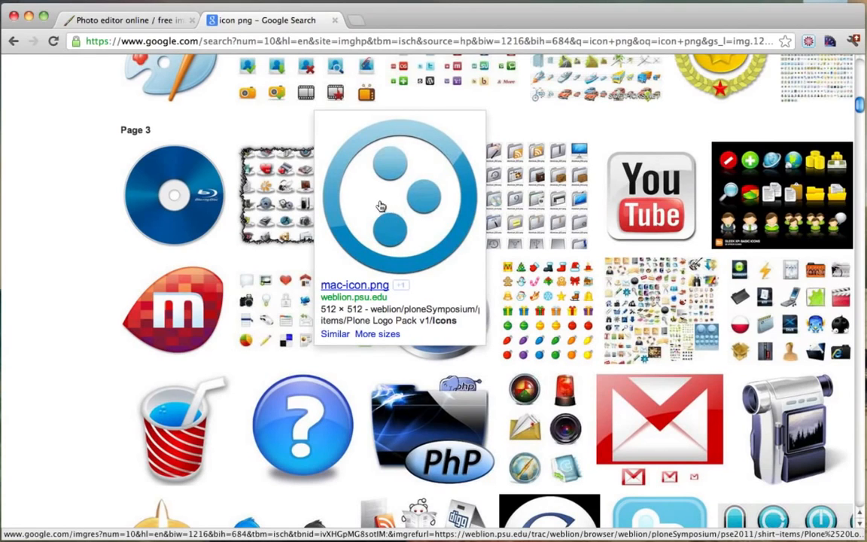
{"action": "left_click", "coordinate": [425, 193]}
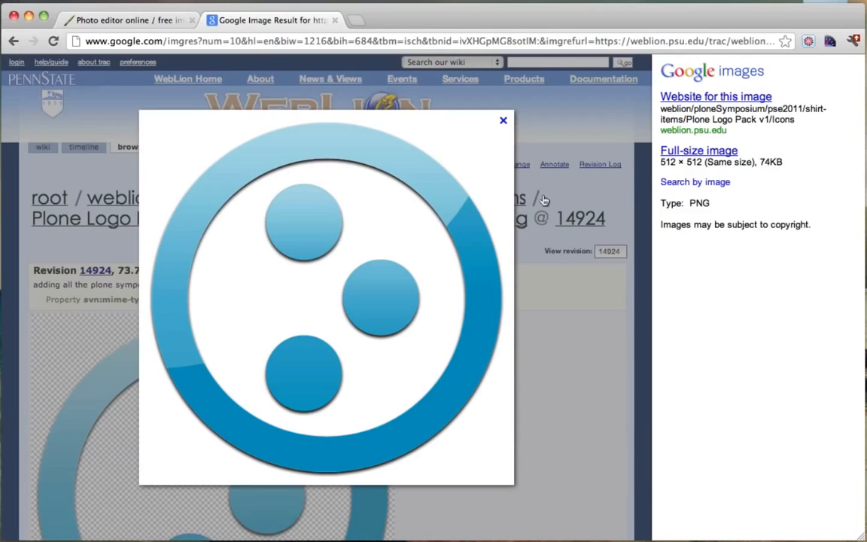
Save the image to the Desktop as mac-icon and return to Pixlr.
{"action": "right_click", "coordinate": [318, 249]}
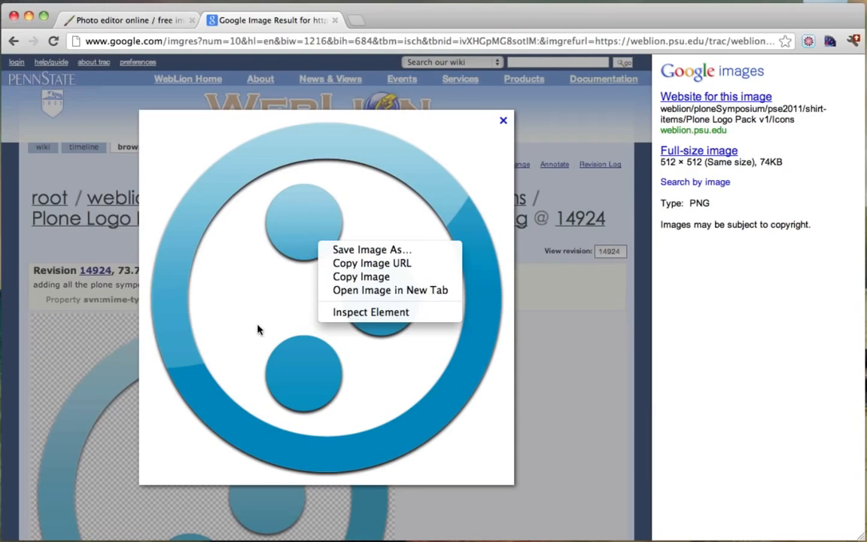
{"action": "left_click", "coordinate": [384, 251]}
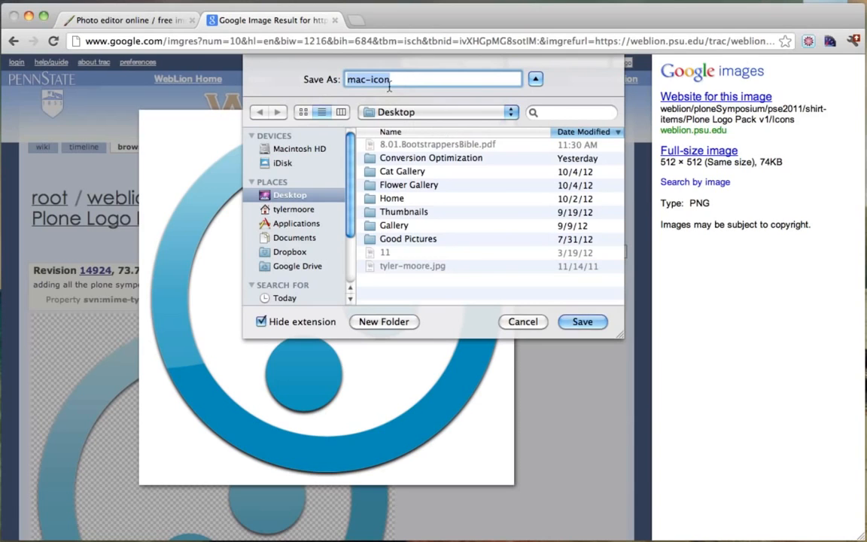
{"action": "left_click", "coordinate": [583, 322]}
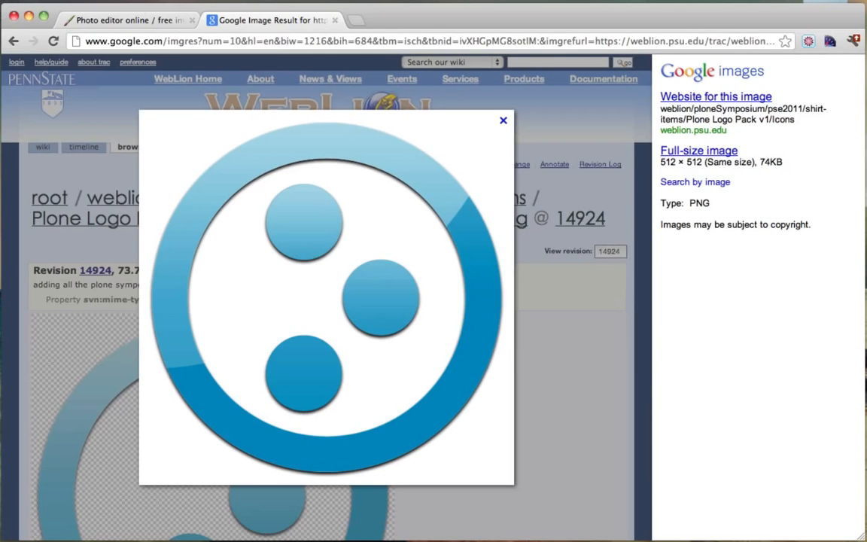
{"action": "left_click", "coordinate": [113, 21]}
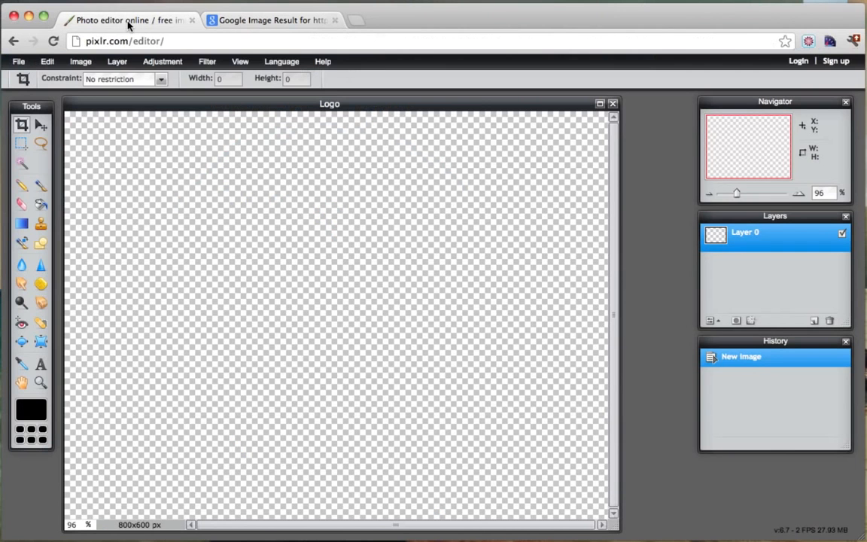
Open mac-icon.png from the Desktop in Pixlr Editor.
{"action": "left_click", "coordinate": [19, 64]}
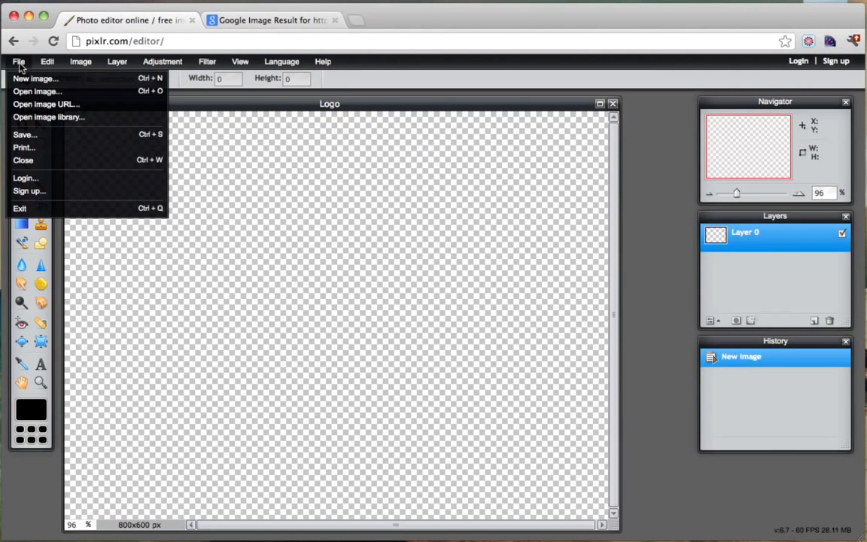
{"action": "left_click", "coordinate": [54, 94]}
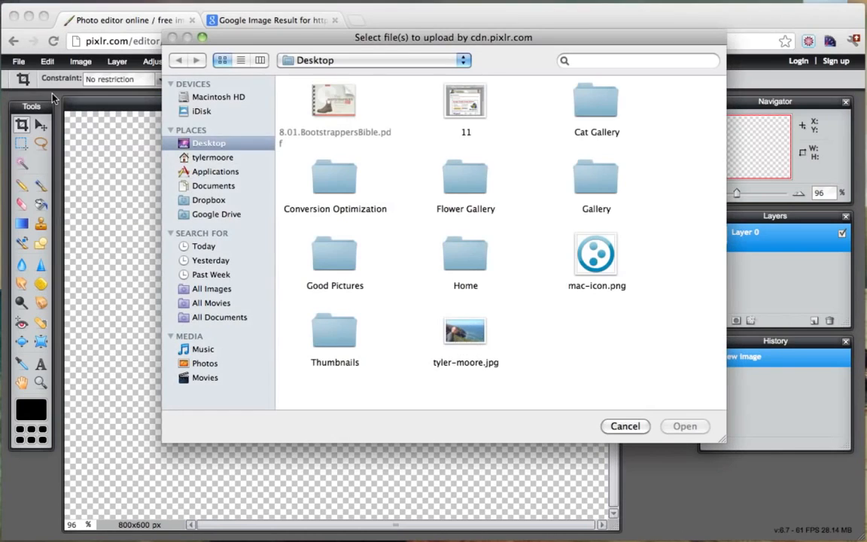
{"action": "left_click", "coordinate": [604, 260]}
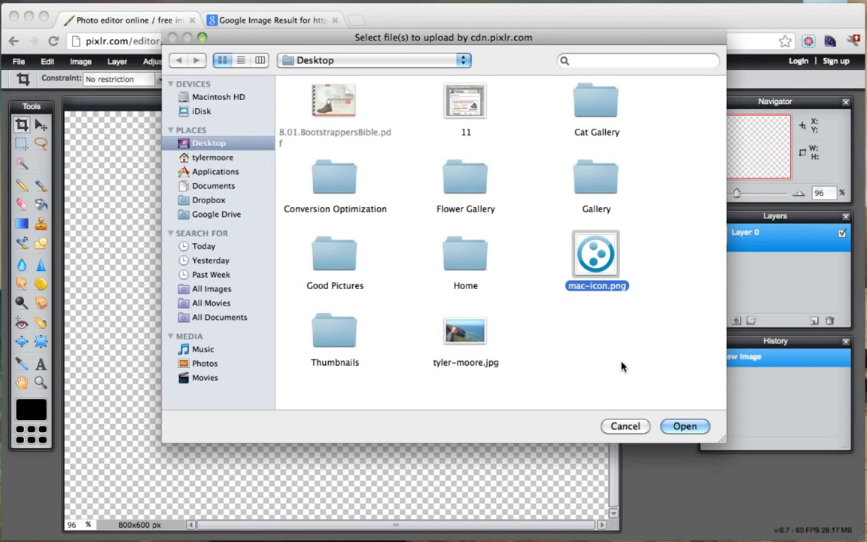
{"action": "left_click", "coordinate": [680, 426]}
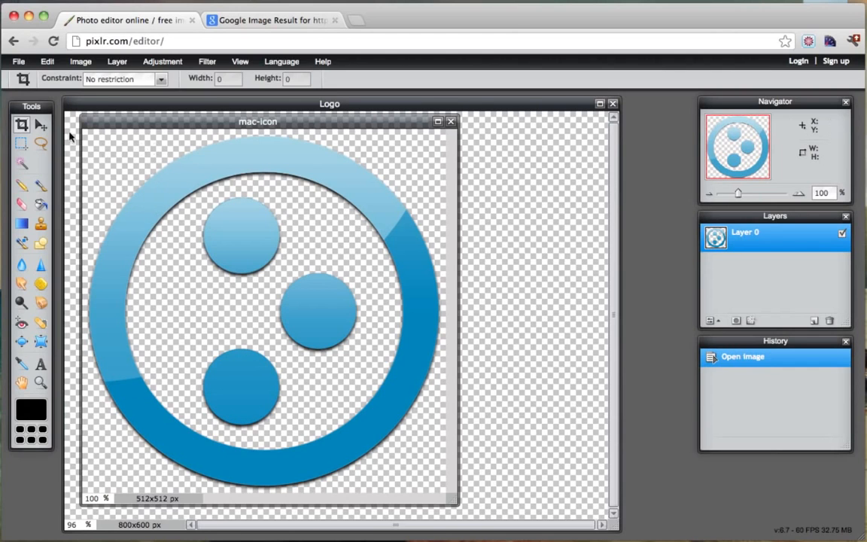
Select the whole mac-icon image and copy it.
{"action": "left_click_drag", "start_coordinate": [159, 124], "coordinate": [208, 132]}
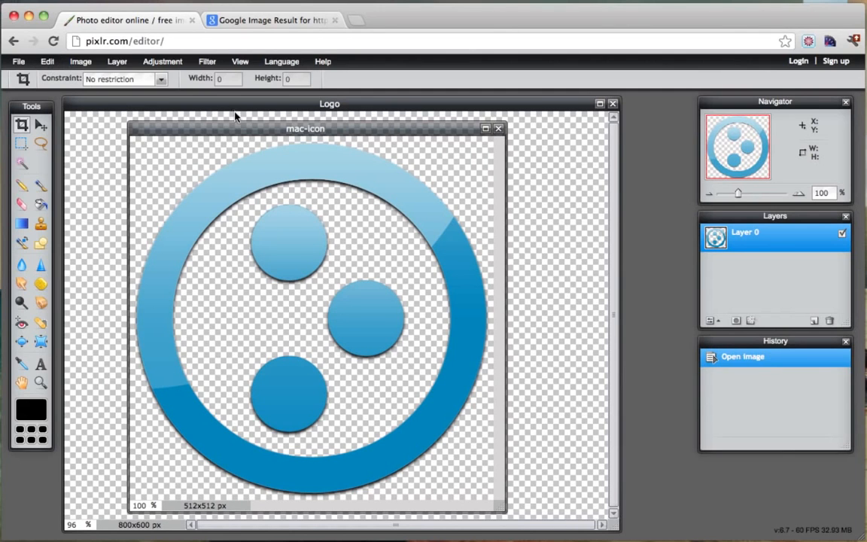
{"action": "left_click_drag", "start_coordinate": [232, 130], "coordinate": [182, 101]}
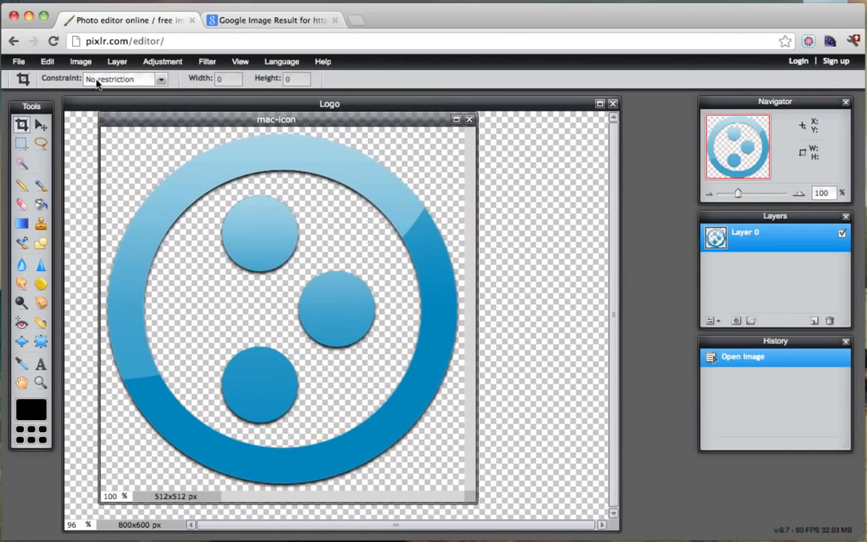
{"action": "left_click", "coordinate": [47, 61]}
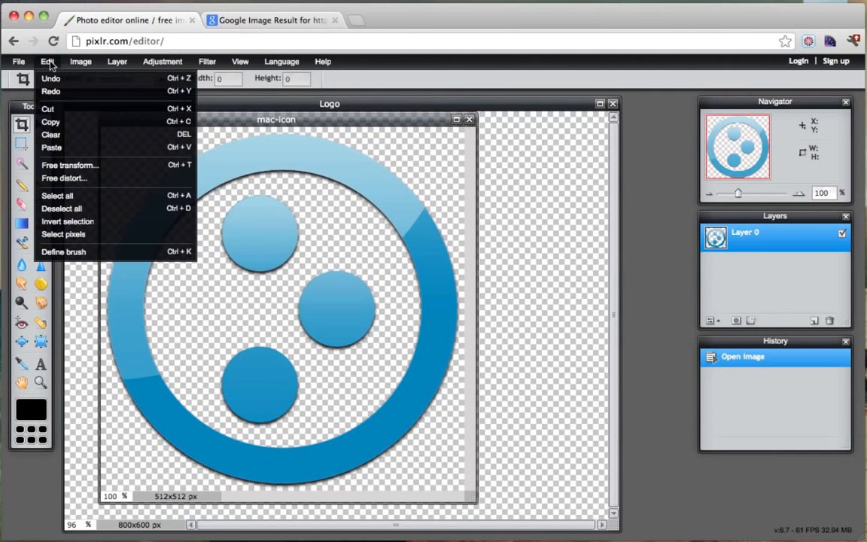
{"action": "left_click", "coordinate": [64, 196]}
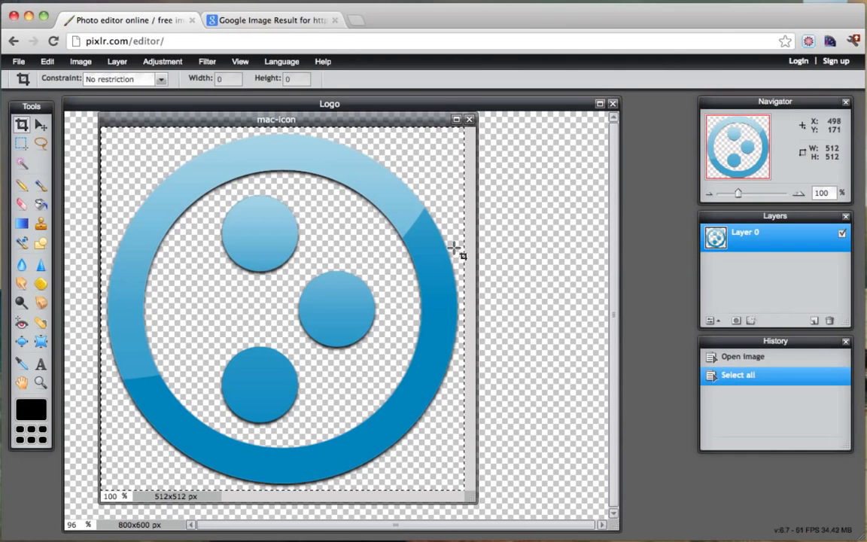
{"action": "left_click", "coordinate": [47, 62]}
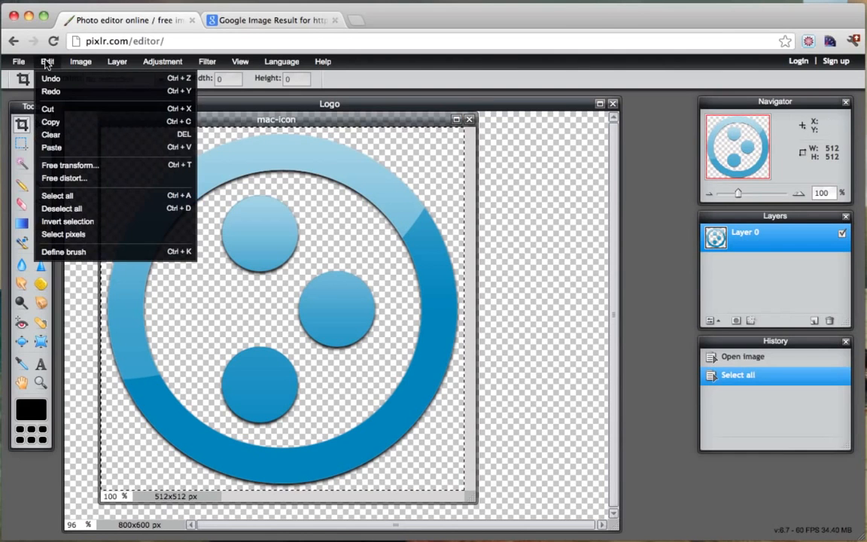
{"action": "left_click", "coordinate": [54, 122]}
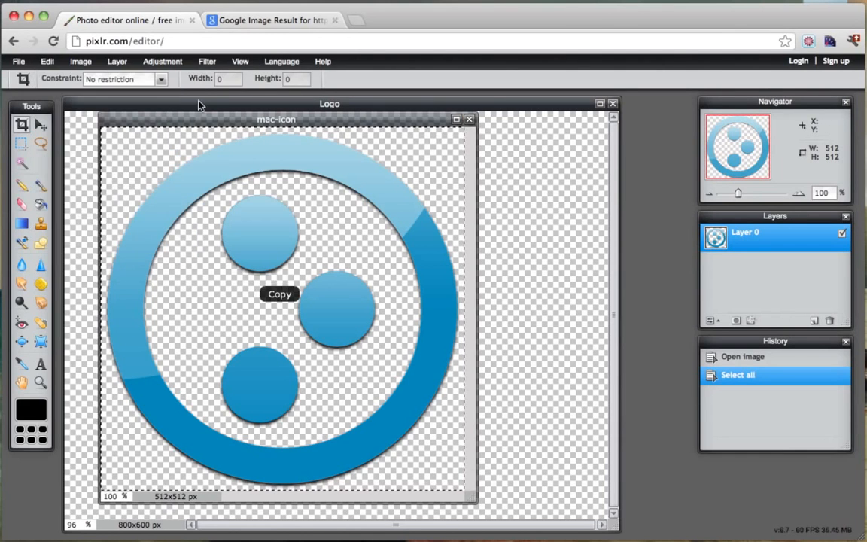
Paste the copied icon onto the Logo canvas as a new layer.
{"action": "left_click_drag", "start_coordinate": [188, 119], "coordinate": [335, 168]}
{"action": "left_click", "coordinate": [238, 104]}
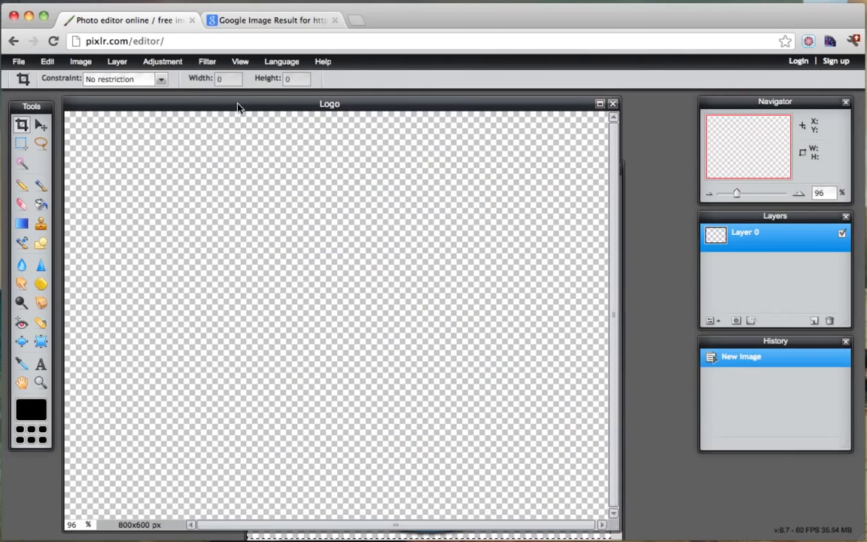
{"action": "left_click", "coordinate": [46, 62]}
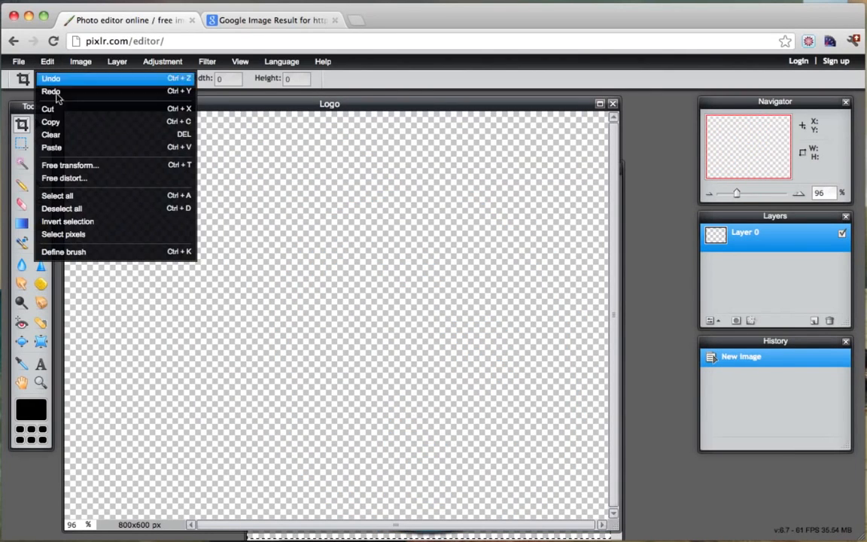
{"action": "left_click", "coordinate": [68, 148]}
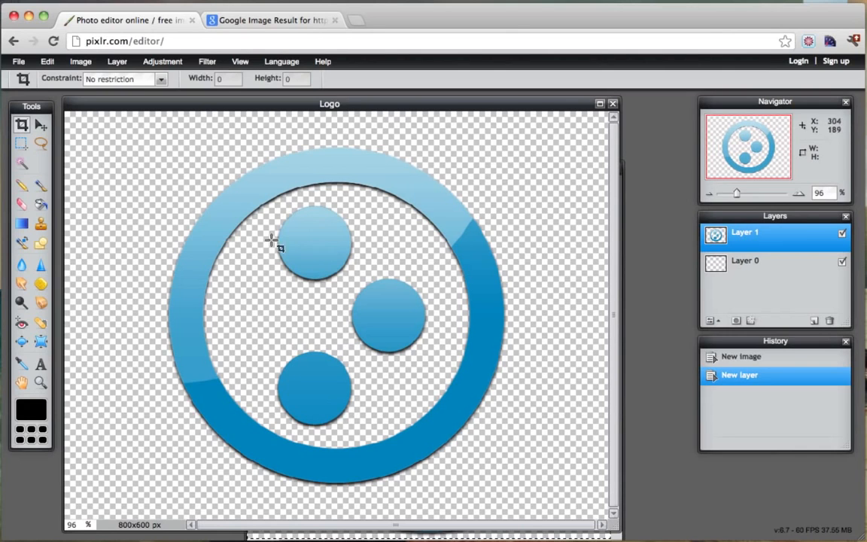
Try scaling the pasted icon with Free transform twice, discarding both results.
{"action": "left_click", "coordinate": [48, 64]}
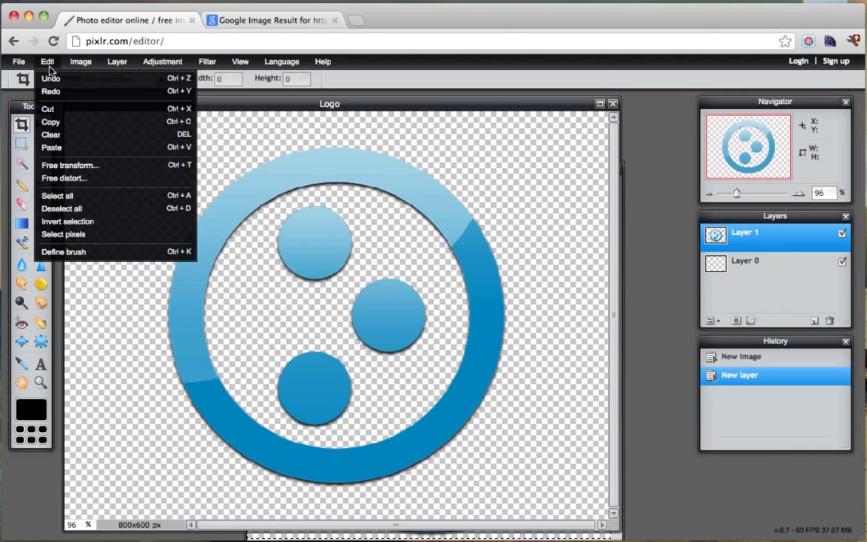
{"action": "left_click", "coordinate": [88, 172]}
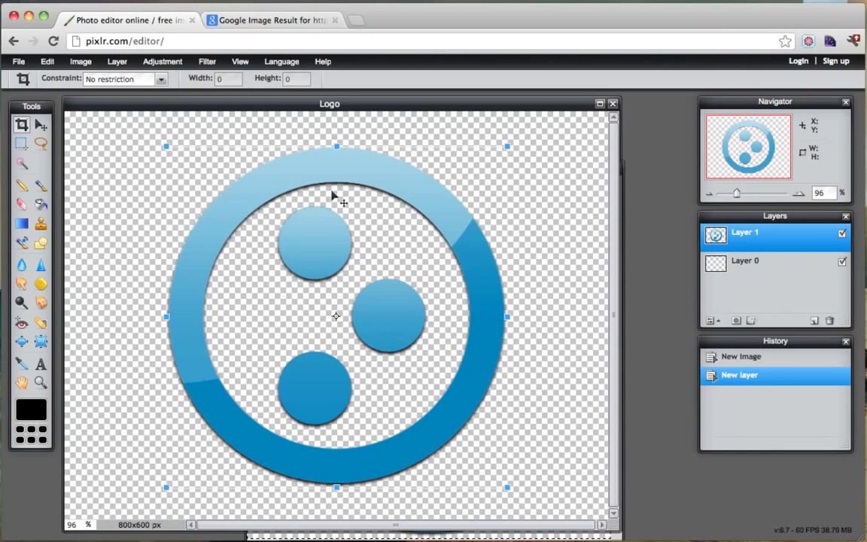
{"action": "left_click_drag", "start_coordinate": [165, 145], "coordinate": [179, 168]}
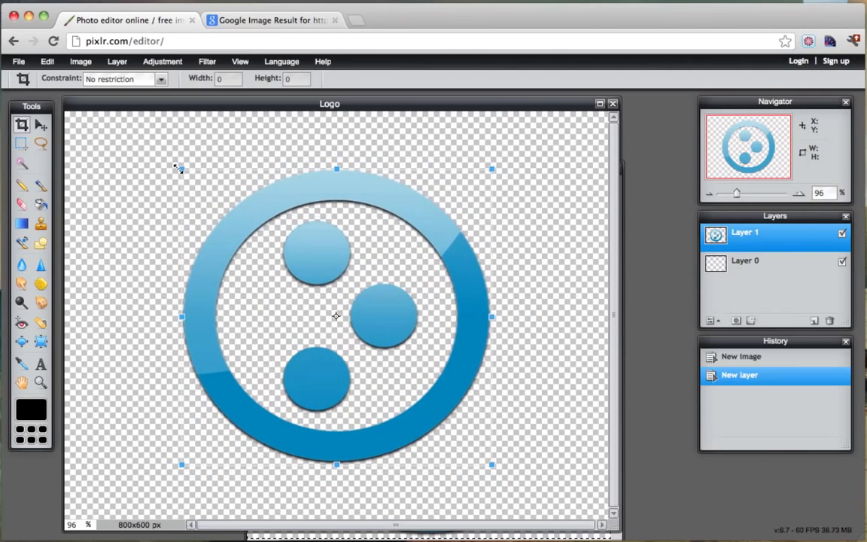
{"action": "left_click", "coordinate": [40, 126]}
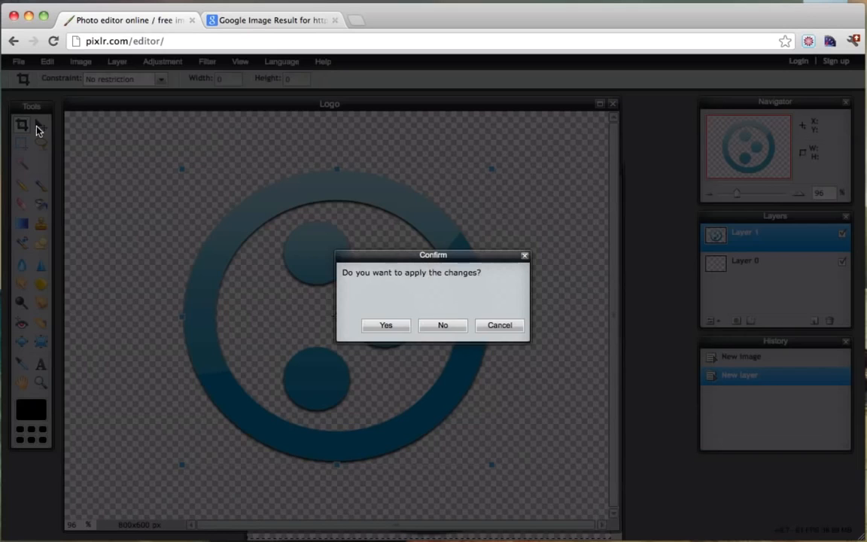
{"action": "left_click", "coordinate": [443, 326]}
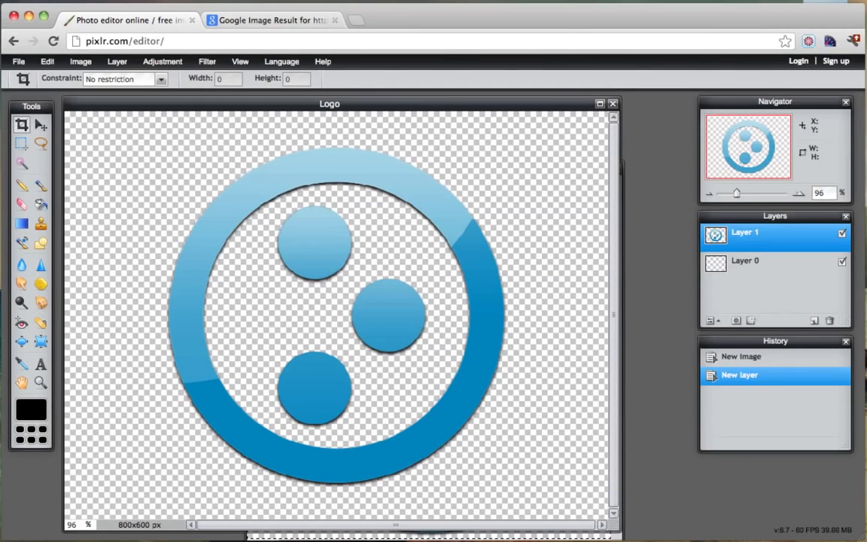
{"action": "left_click", "coordinate": [48, 63]}
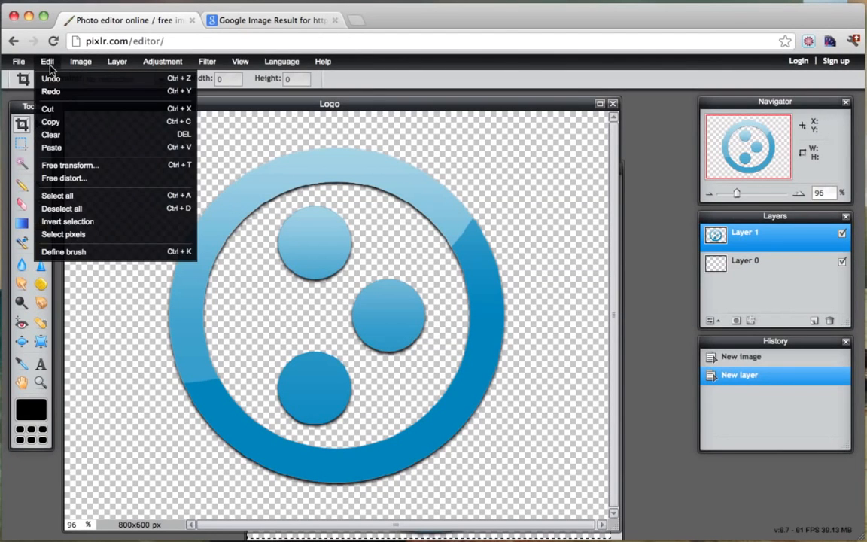
{"action": "left_click", "coordinate": [67, 166]}
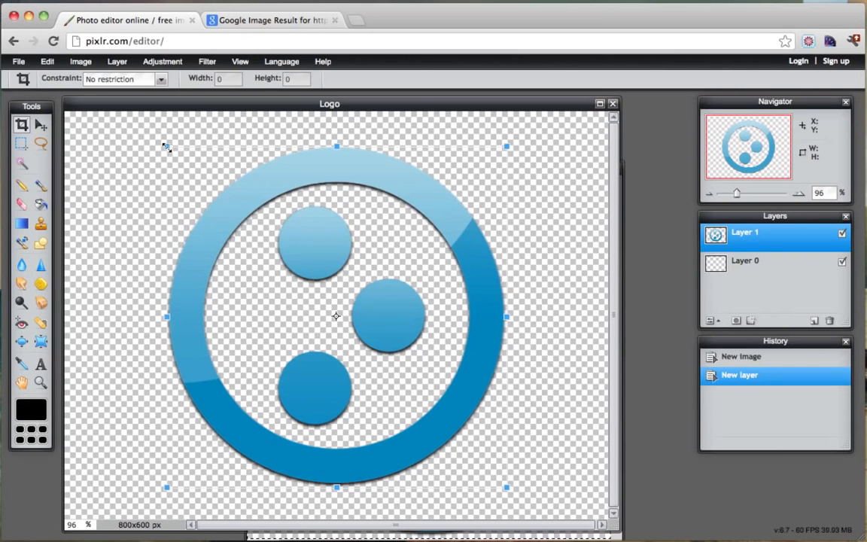
{"action": "left_click_drag", "start_coordinate": [166, 144], "coordinate": [180, 178]}
{"action": "left_click", "coordinate": [25, 120]}
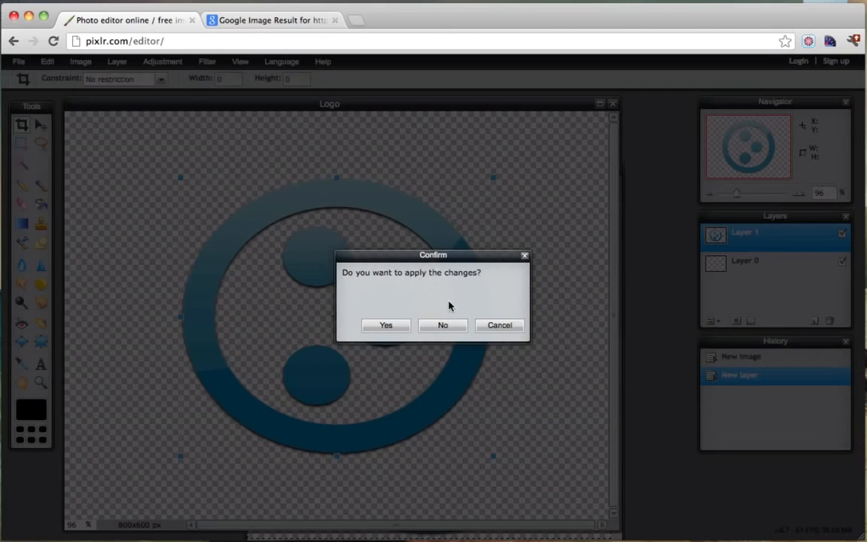
{"action": "left_click", "coordinate": [440, 322]}
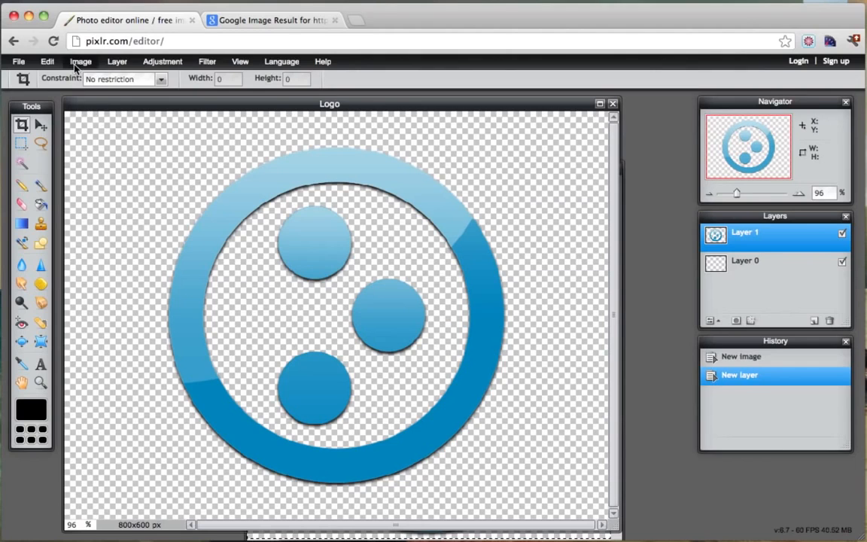
Free transform the icon again, shrinking it proportionally around its centre.
{"action": "left_click", "coordinate": [46, 62]}
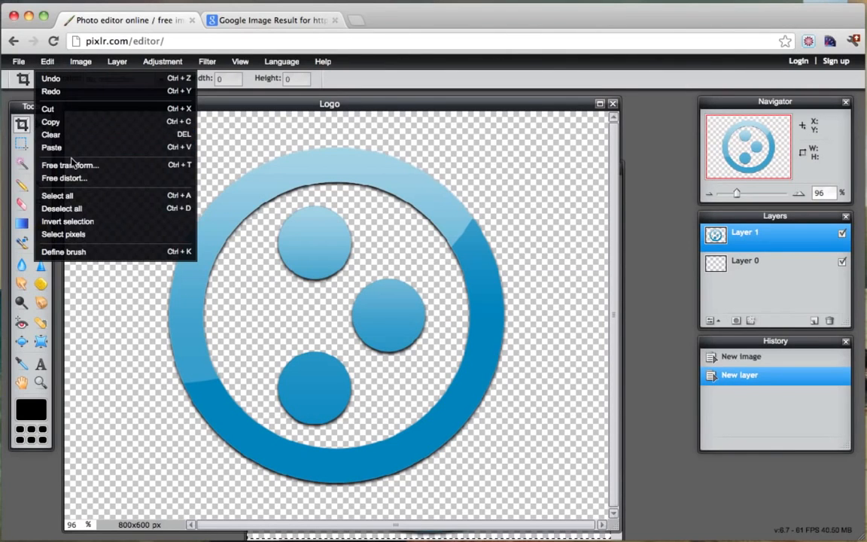
{"action": "left_click", "coordinate": [64, 166]}
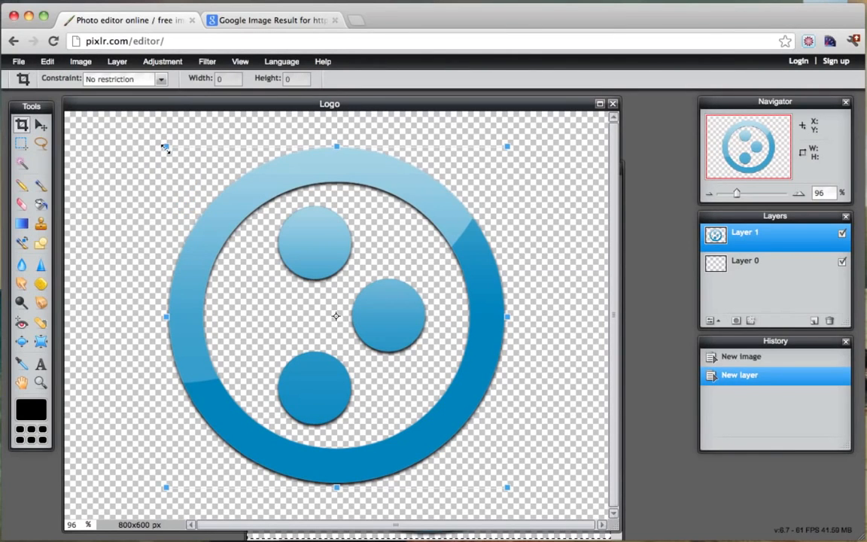
{"action": "left_click_drag", "start_coordinate": [166, 148], "coordinate": [305, 265]}
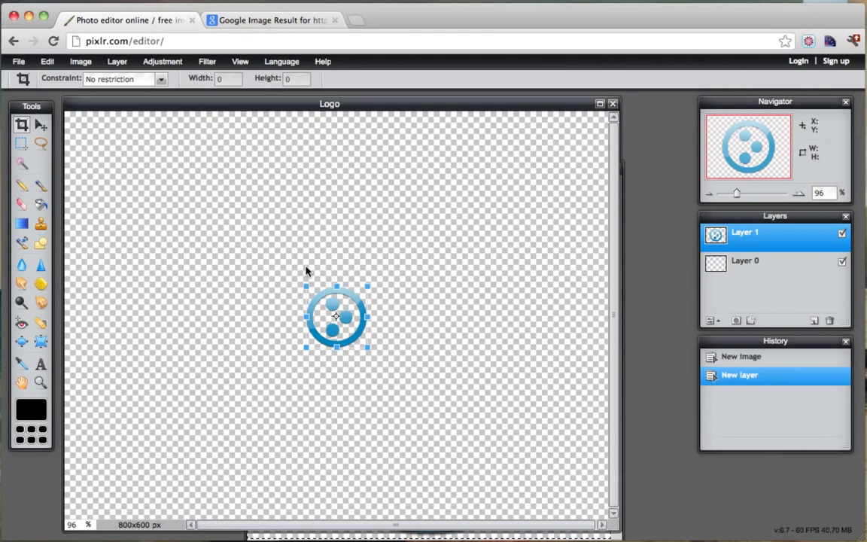
Apply the icon shrink and move the small icon to the canvas's left side.
{"action": "left_click", "coordinate": [42, 128]}
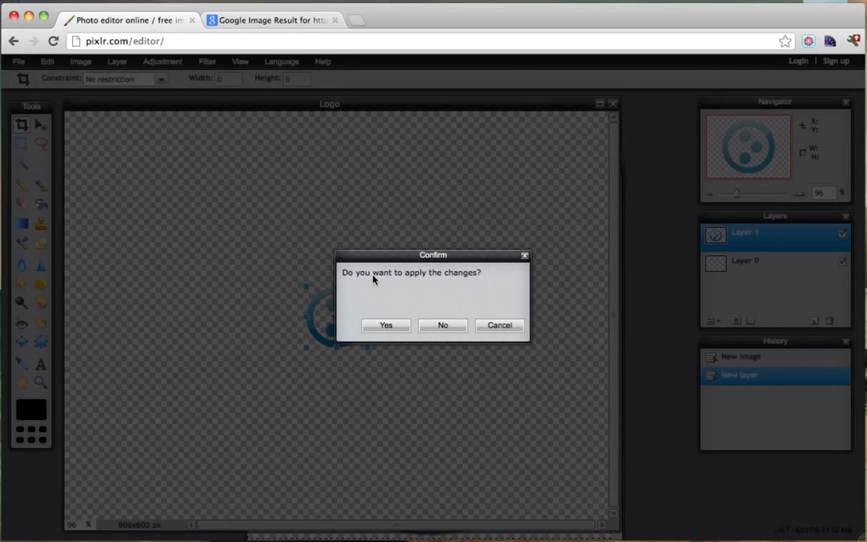
{"action": "left_click", "coordinate": [385, 325]}
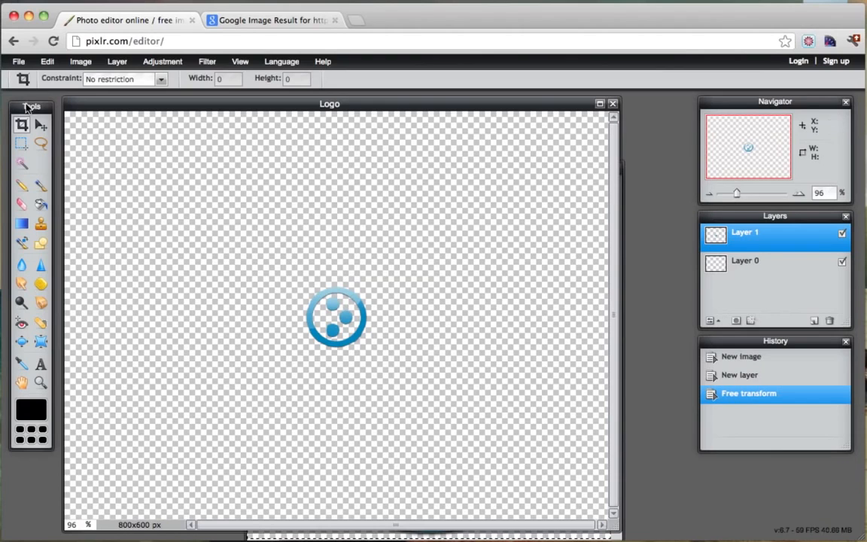
{"action": "left_click", "coordinate": [41, 125]}
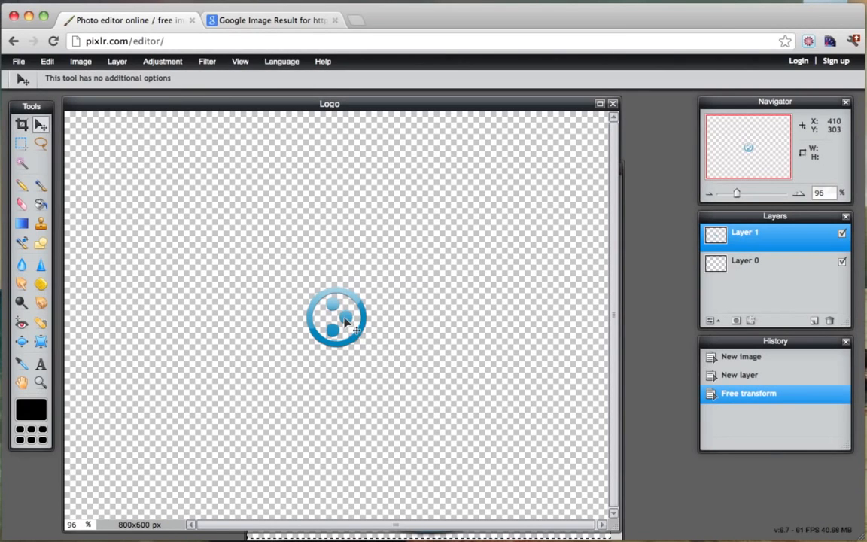
{"action": "left_click_drag", "start_coordinate": [344, 322], "coordinate": [143, 309]}
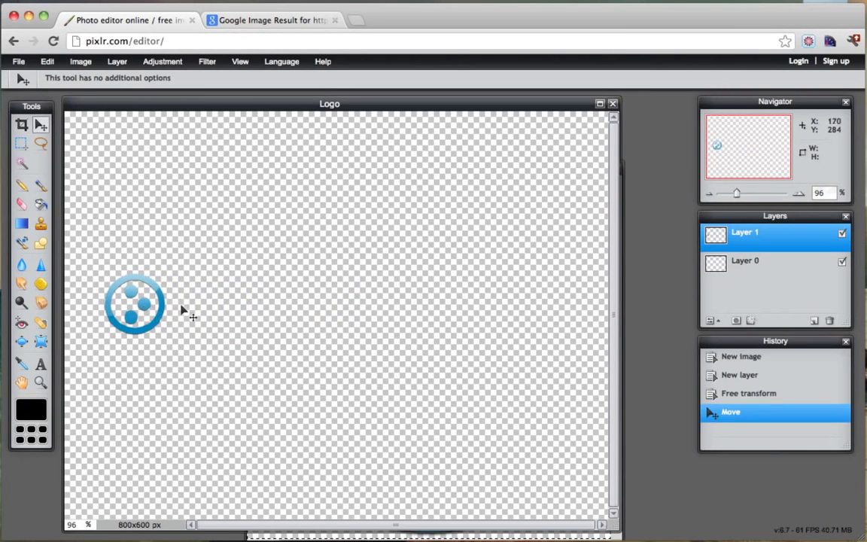
{"action": "left_click", "coordinate": [41, 364]}
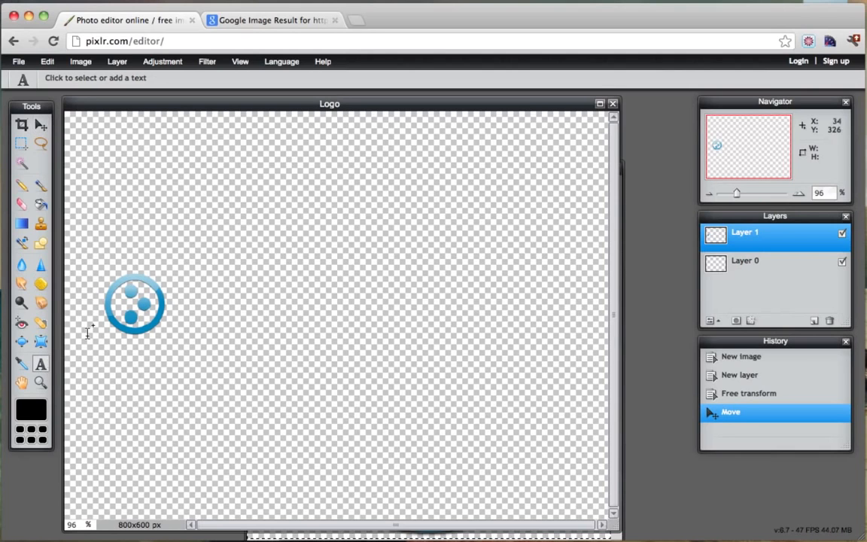
Add the text 'My' on the canvas at size 72.
{"action": "left_click", "coordinate": [195, 214]}
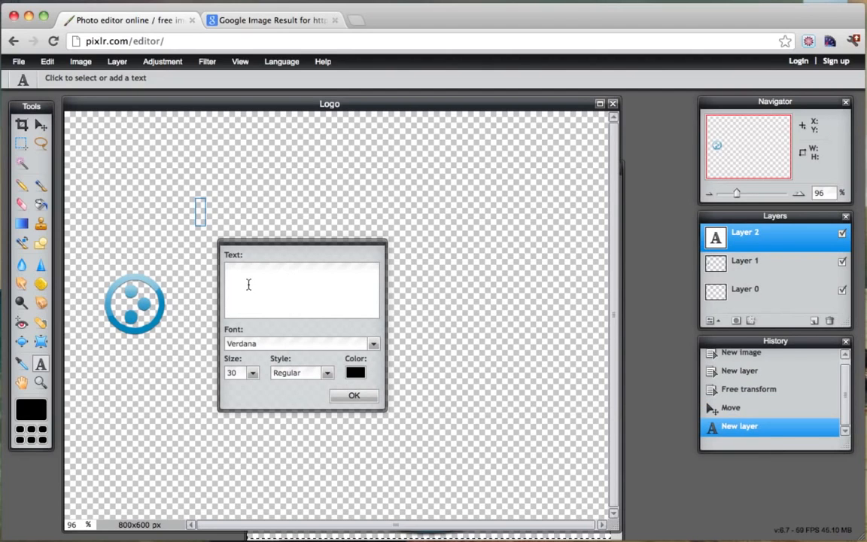
{"action": "type", "text": "My"}
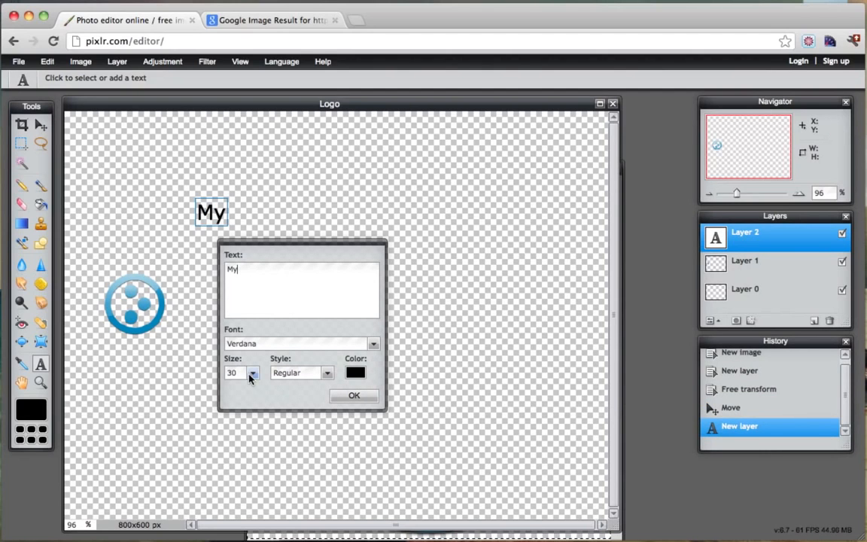
{"action": "left_click", "coordinate": [253, 374]}
{"action": "mouse_move", "coordinate": [201, 389]}
{"action": "left_mouse_down"}
{"action": "mouse_move", "coordinate": [224, 392]}
{"action": "mouse_move", "coordinate": [210, 376]}
{"action": "left_mouse_up"}
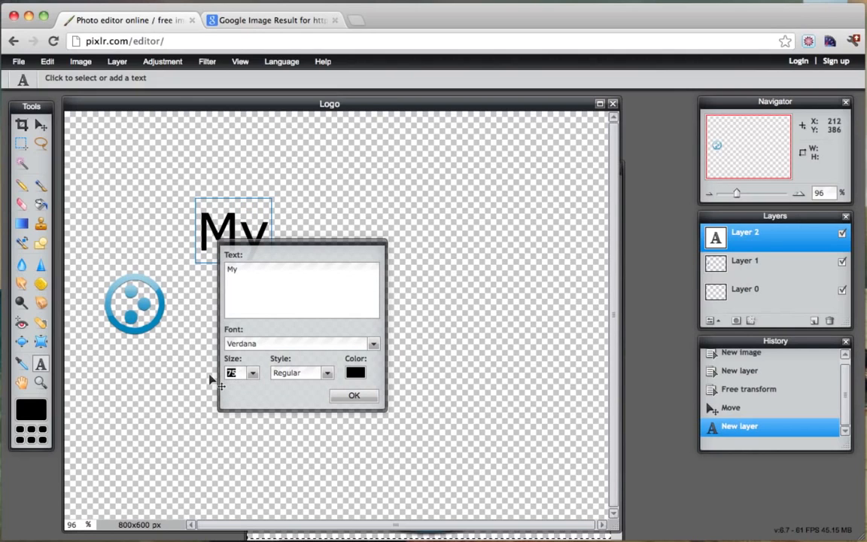
{"action": "type", "text": "72"}
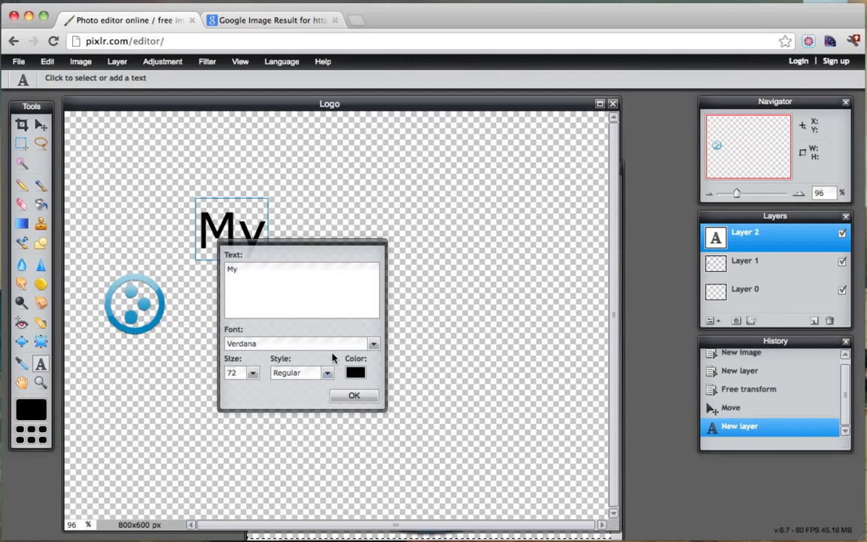
Set 'My' to 12 Avenir 45 BookOblique in a light blue sampled from the icon.
{"action": "left_click", "coordinate": [372, 349]}
{"action": "scroll", "coordinate": [330, 405], "scroll_direction": "down", "scroll_amount": 15}
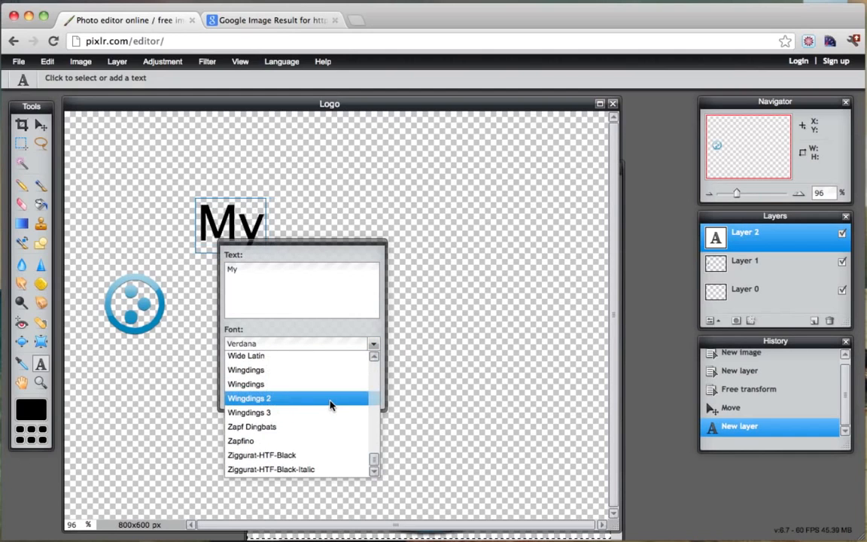
{"action": "scroll", "coordinate": [330, 405], "scroll_direction": "up", "scroll_amount": 20}
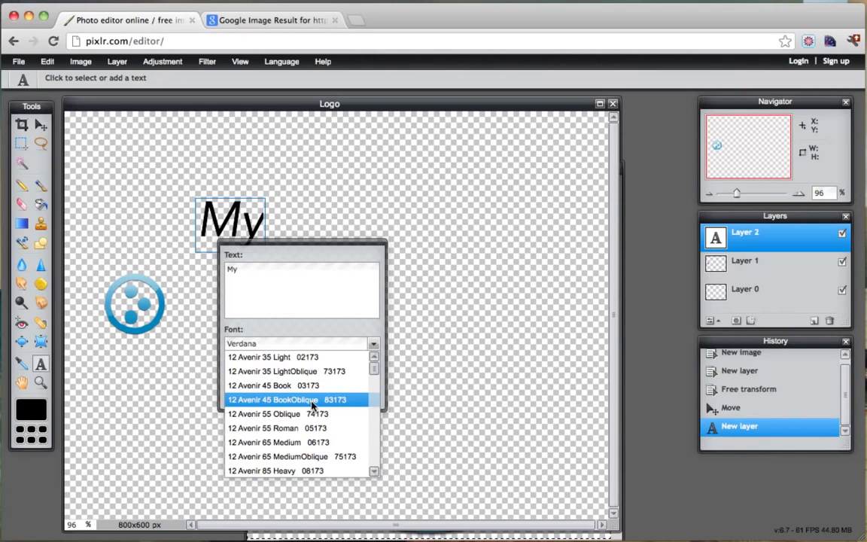
{"action": "left_click", "coordinate": [313, 405]}
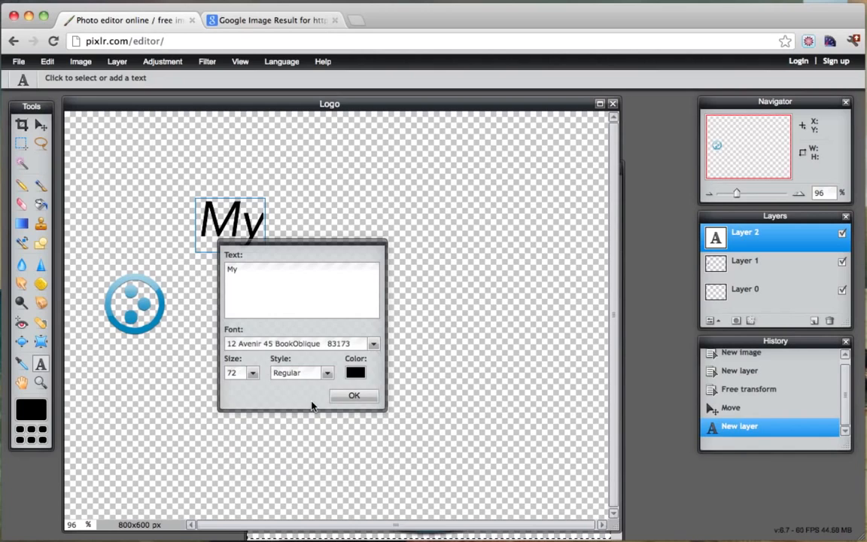
{"action": "left_click", "coordinate": [355, 373]}
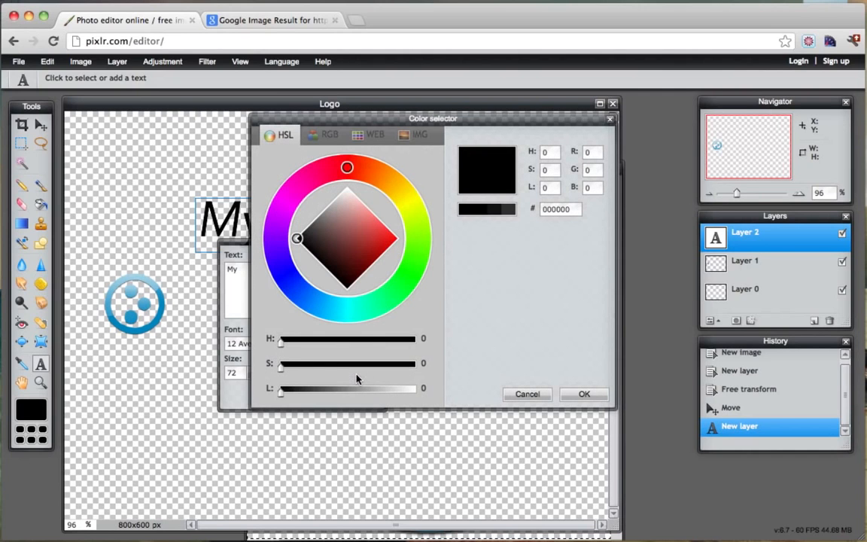
{"action": "left_click", "coordinate": [160, 296]}
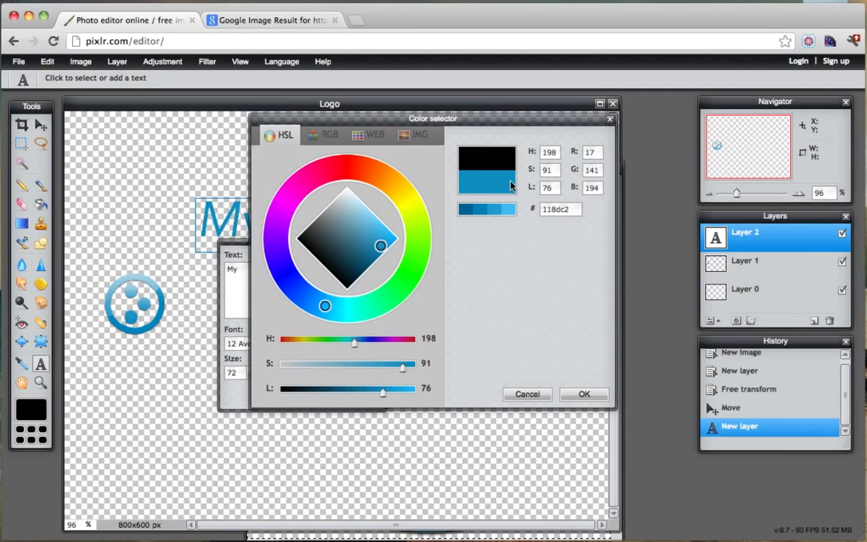
{"action": "left_click", "coordinate": [148, 272]}
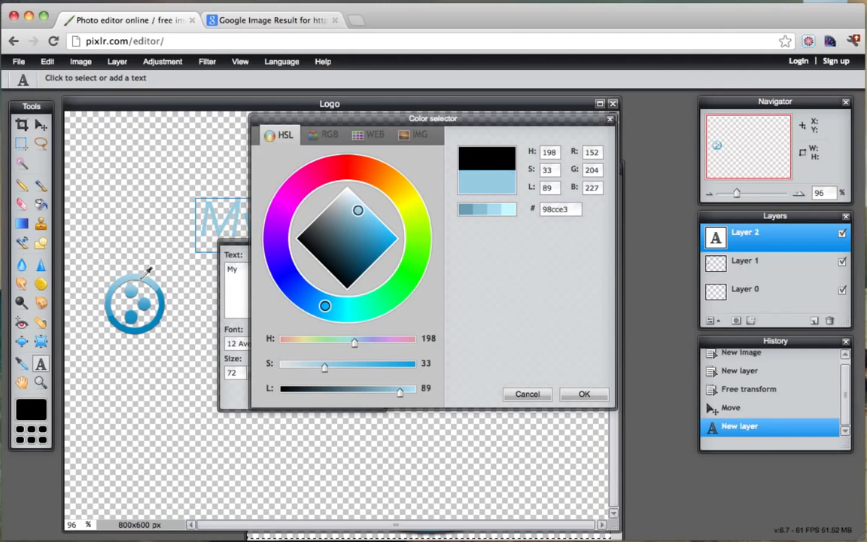
{"action": "left_click", "coordinate": [584, 394]}
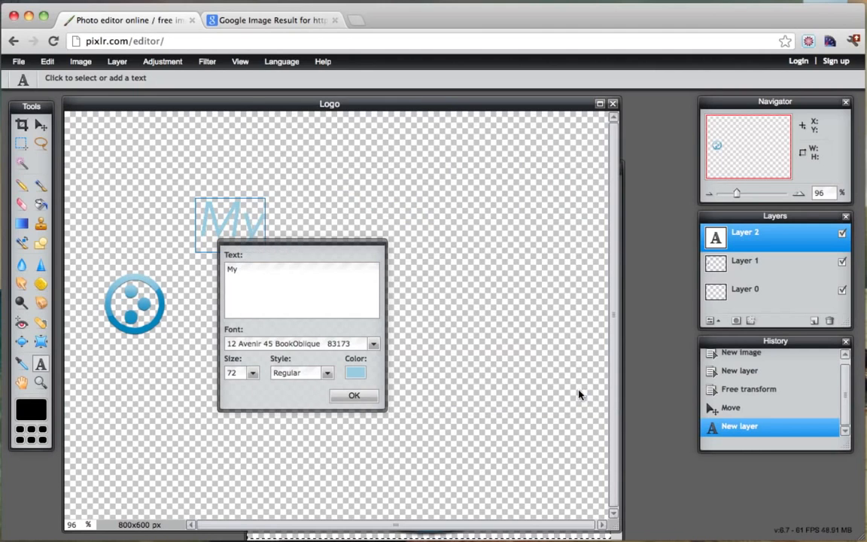
{"action": "left_click", "coordinate": [353, 395]}
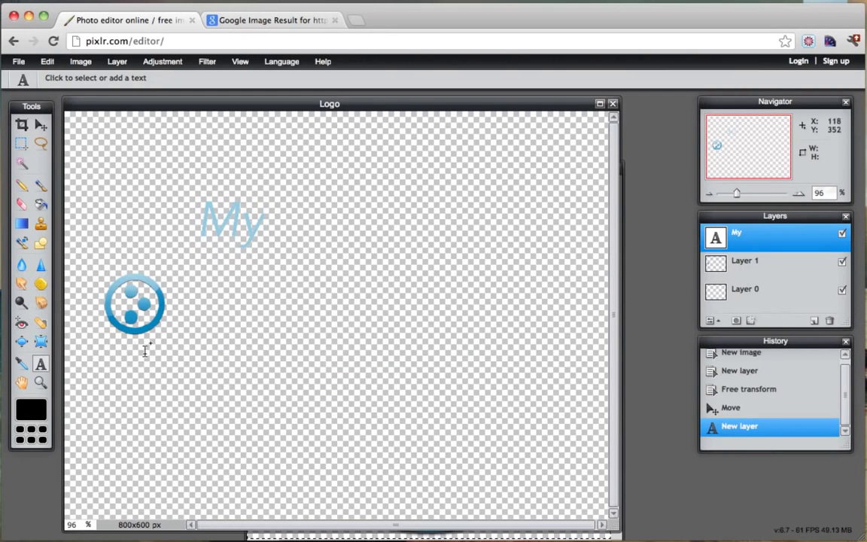
{"action": "left_click", "coordinate": [278, 341]}
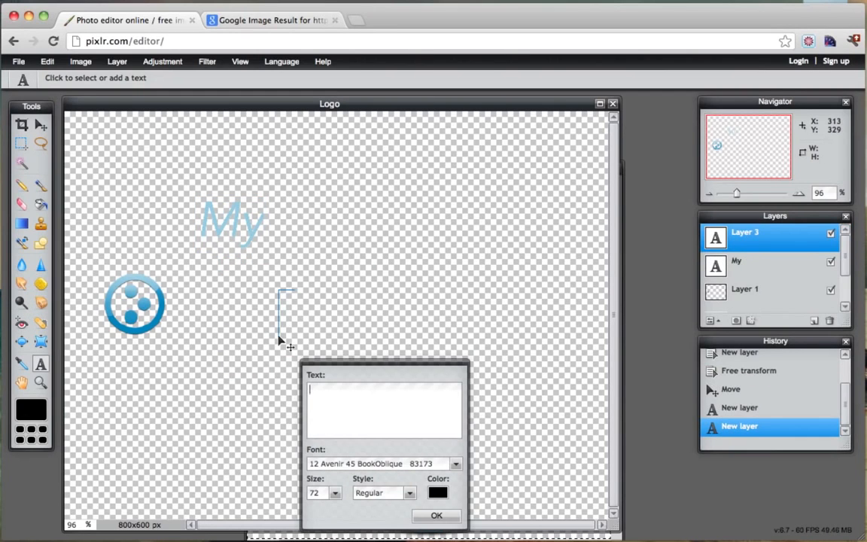
Type 'Logo' and colour it with the icon's blue, 0084bd.
{"action": "type", "text": "Logo"}
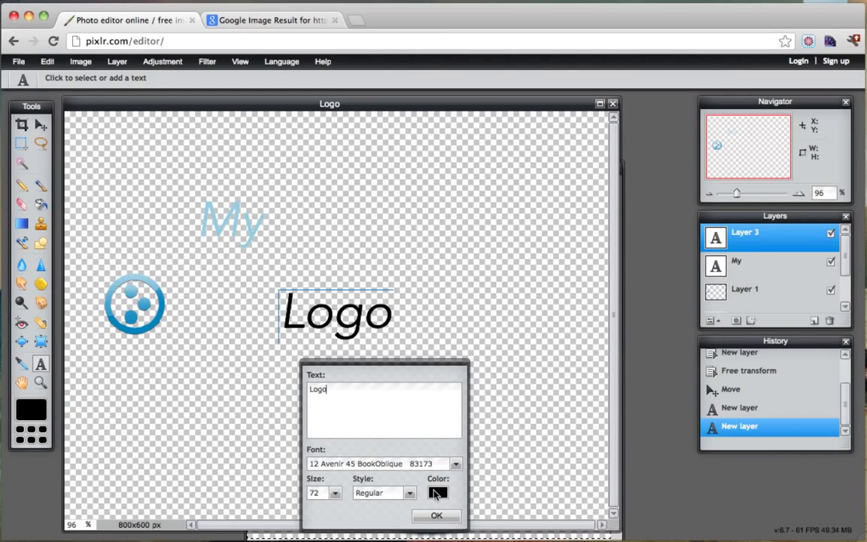
{"action": "left_click", "coordinate": [436, 493]}
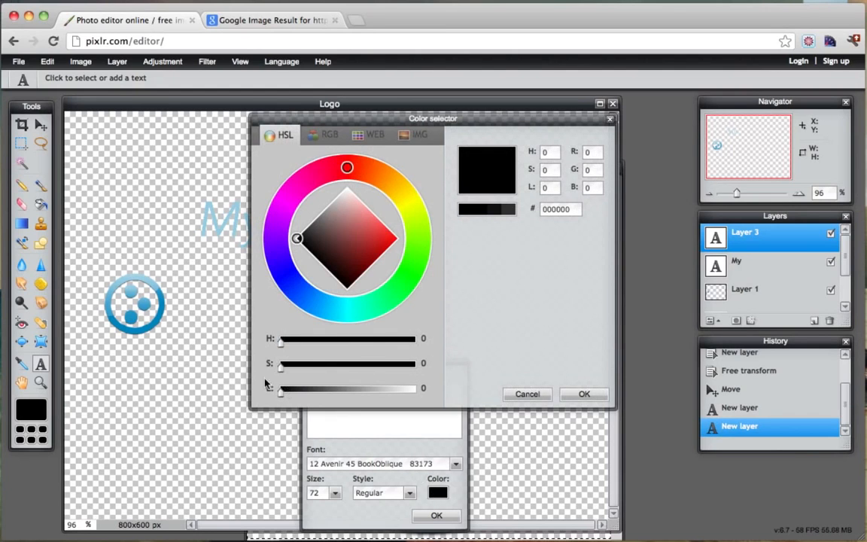
{"action": "left_click", "coordinate": [147, 276]}
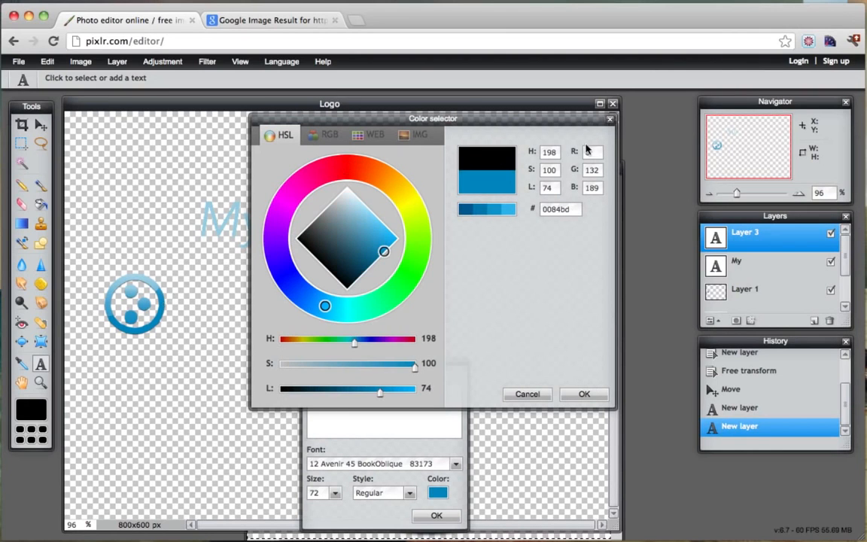
{"action": "left_click", "coordinate": [584, 395]}
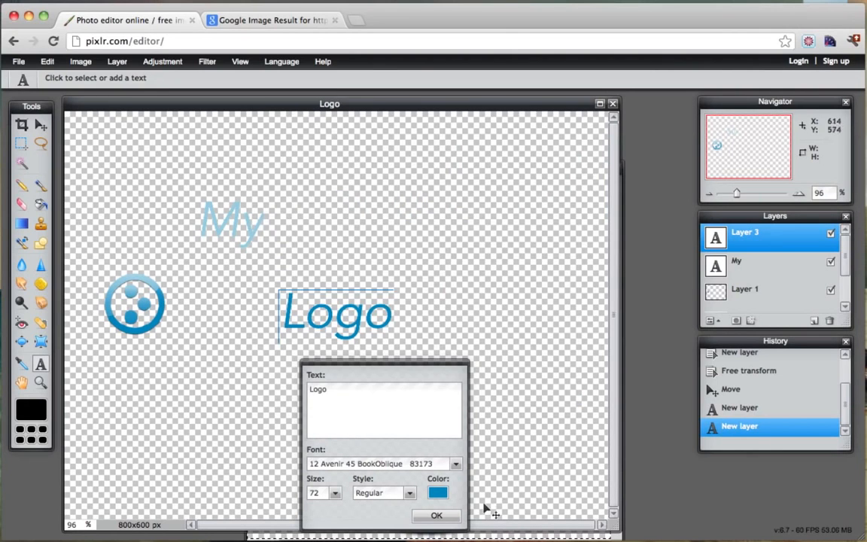
{"action": "left_click", "coordinate": [438, 523]}
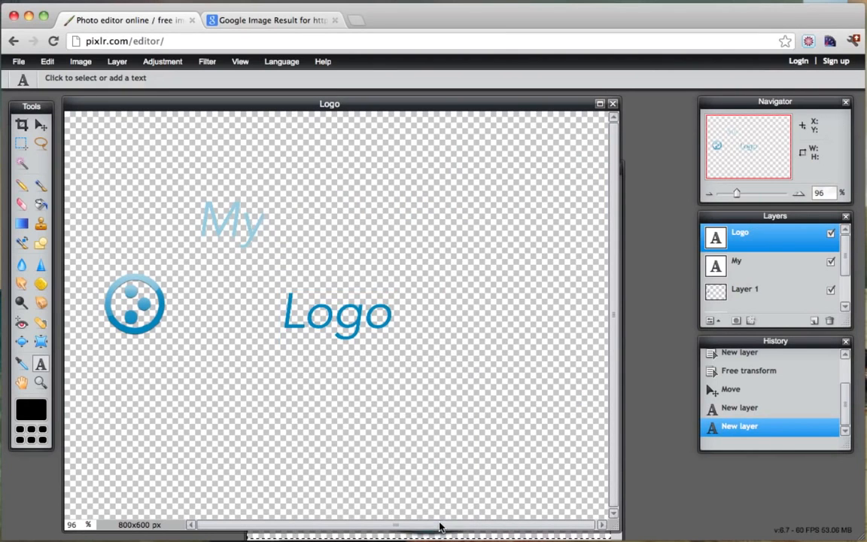
Drag the My layer beside the circle icon, then butt the Logo layer against it.
{"action": "left_click", "coordinate": [760, 265]}
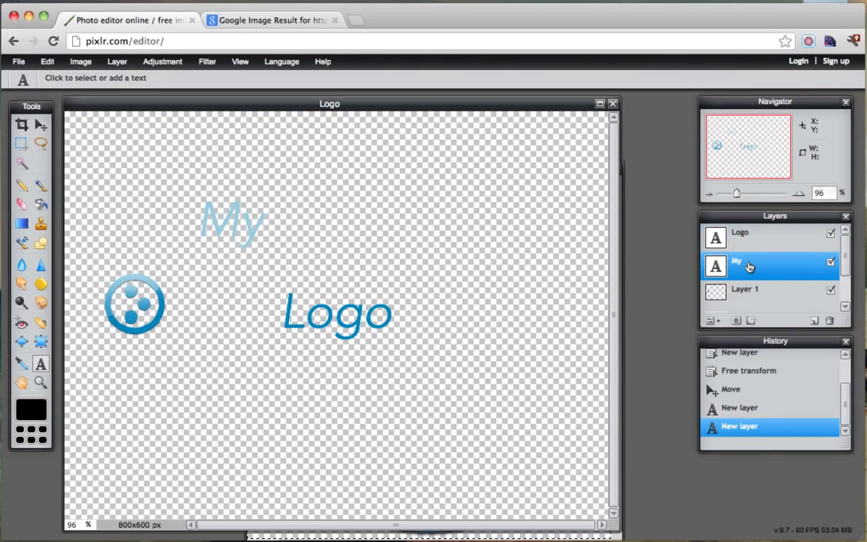
{"action": "left_click", "coordinate": [41, 124]}
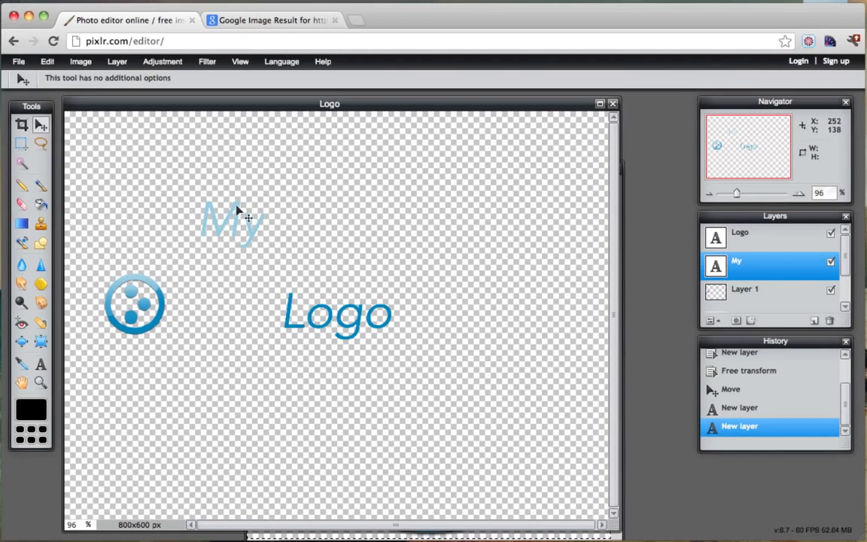
{"action": "left_click_drag", "start_coordinate": [238, 209], "coordinate": [212, 291]}
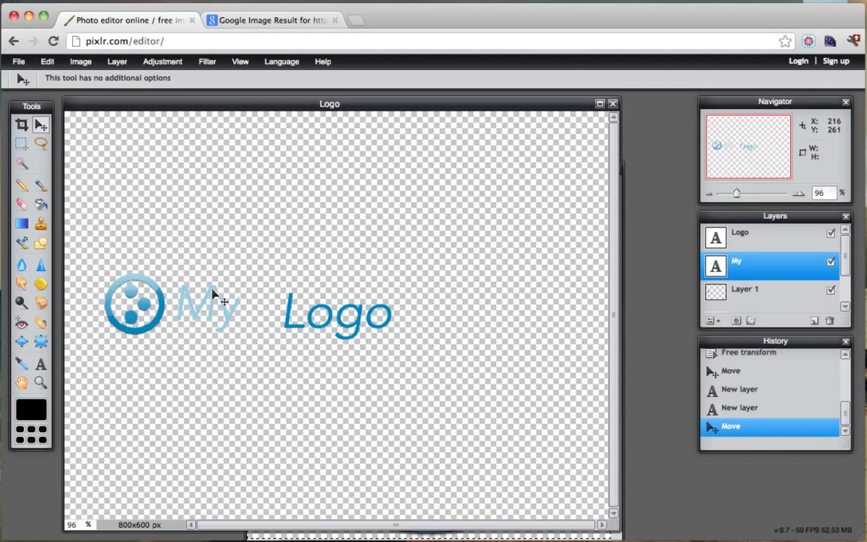
{"action": "left_click", "coordinate": [752, 238]}
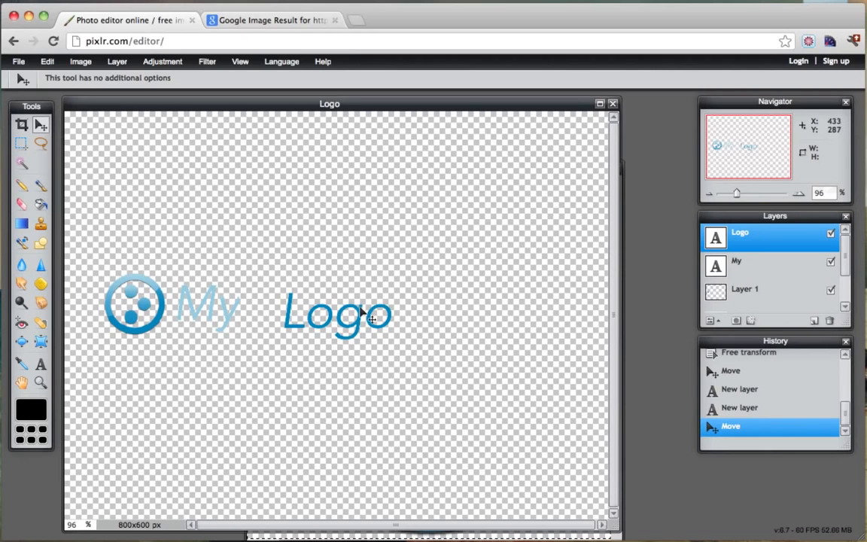
{"action": "left_click_drag", "start_coordinate": [350, 327], "coordinate": [308, 321]}
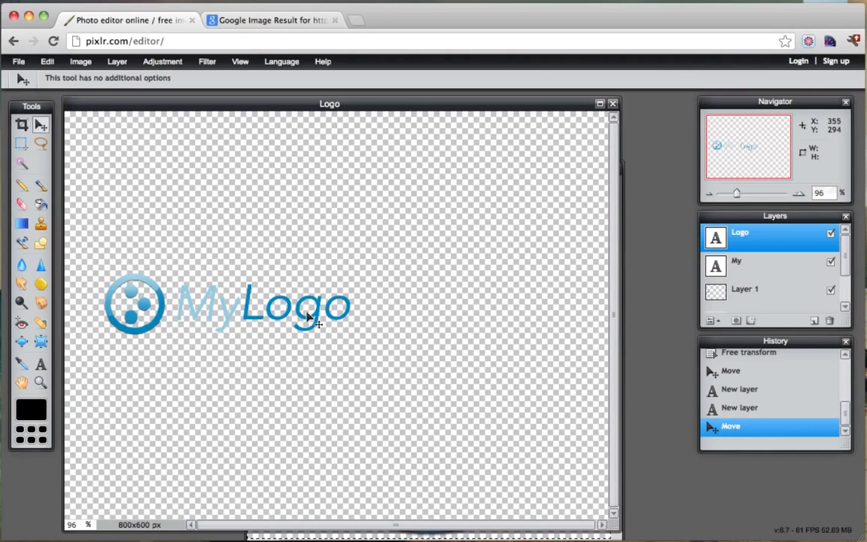
{"action": "left_click_drag", "start_coordinate": [308, 319], "coordinate": [307, 318]}
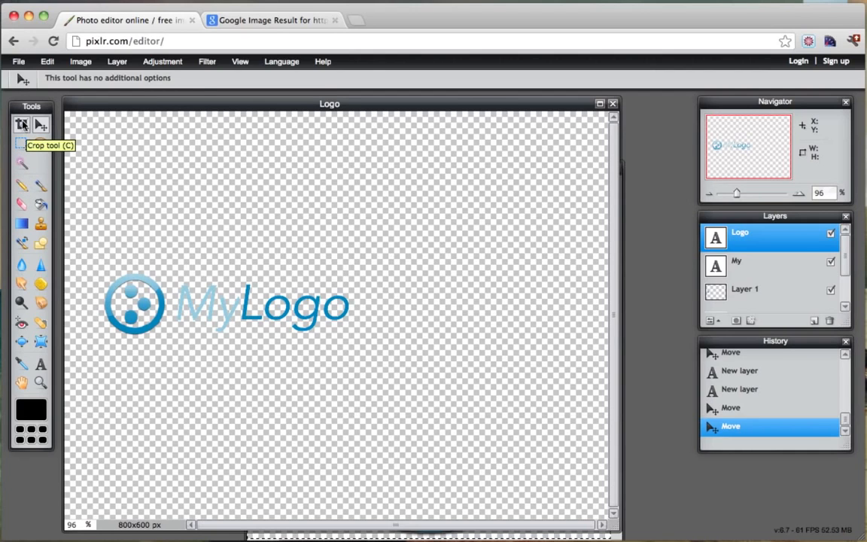
Crop the canvas to 368×108 px, tightly framing the circle icon and MyLogo text.
{"action": "left_click", "coordinate": [22, 125]}
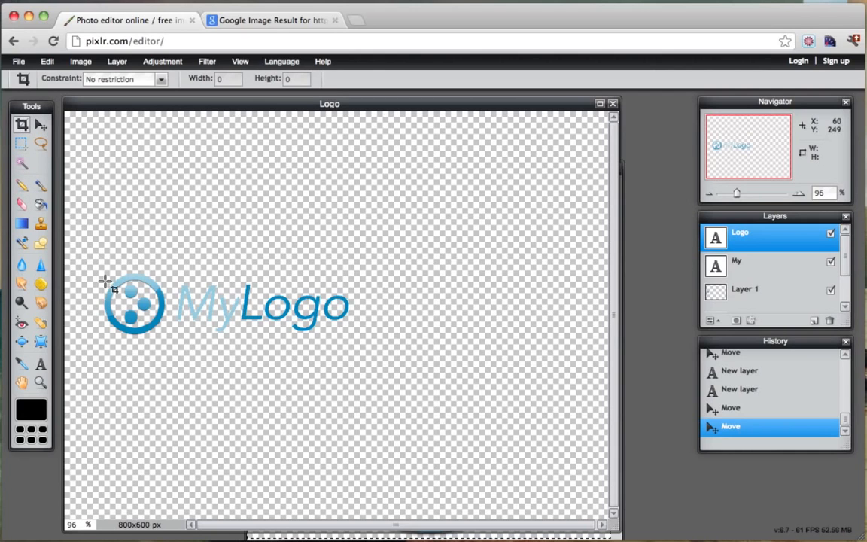
{"action": "left_click_drag", "start_coordinate": [92, 262], "coordinate": [351, 341]}
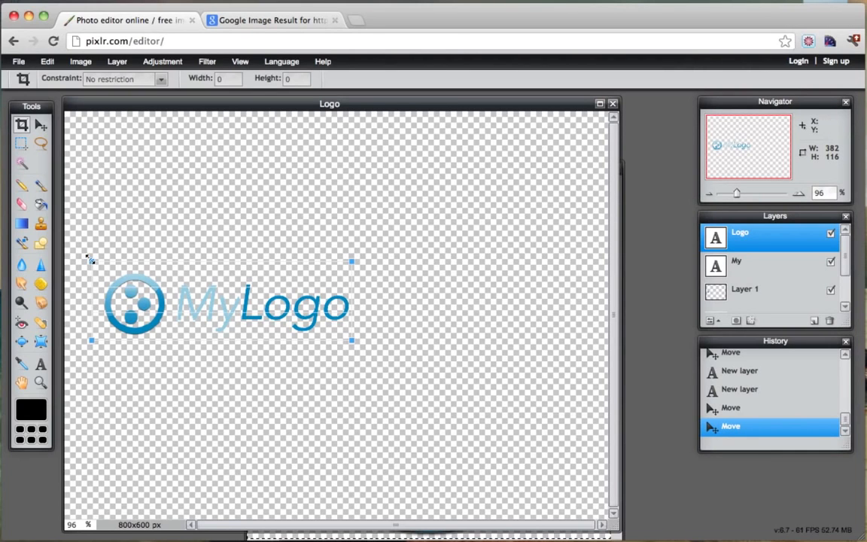
{"action": "left_click_drag", "start_coordinate": [89, 258], "coordinate": [101, 267]}
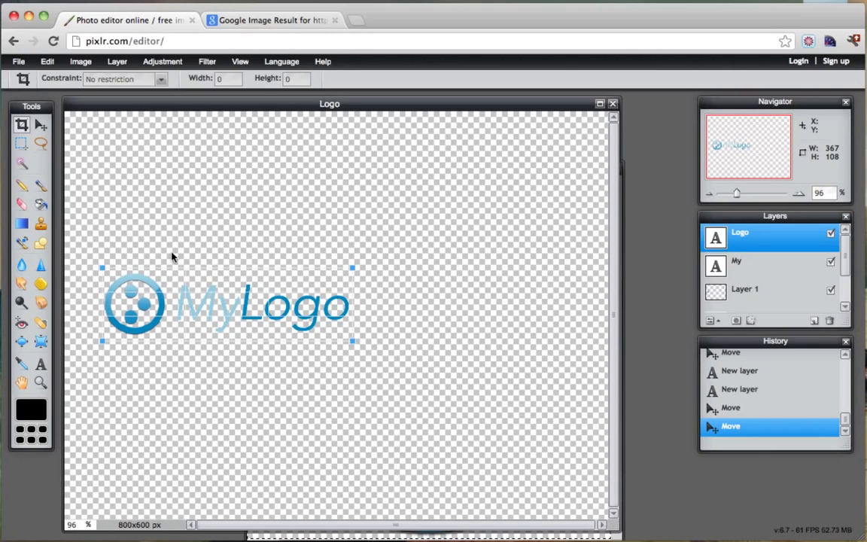
{"action": "key", "text": "Return"}
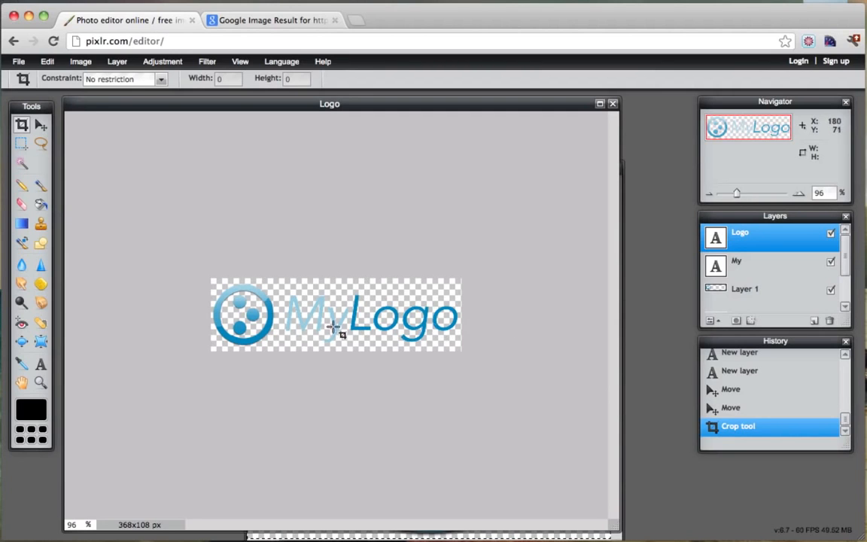
Browse the Filter menu without applying any filter, then bring up the File menu.
{"action": "left_click", "coordinate": [208, 61]}
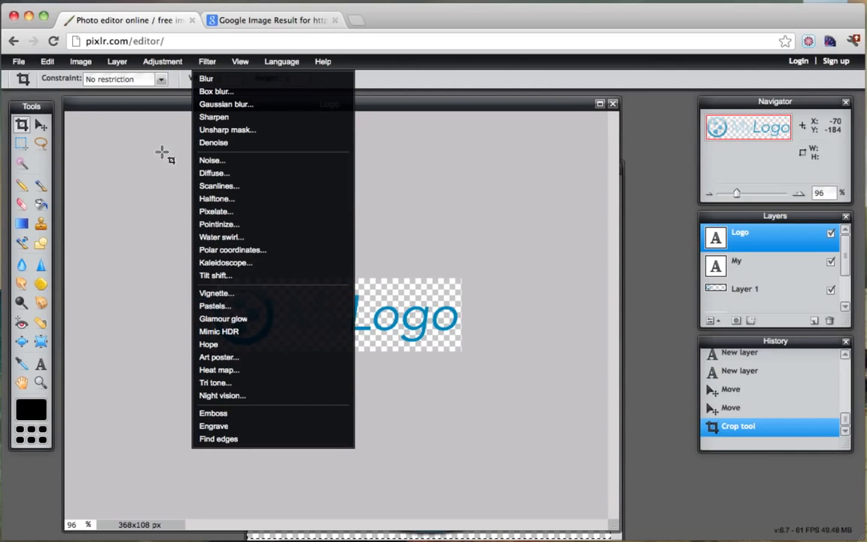
{"action": "left_click", "coordinate": [173, 106]}
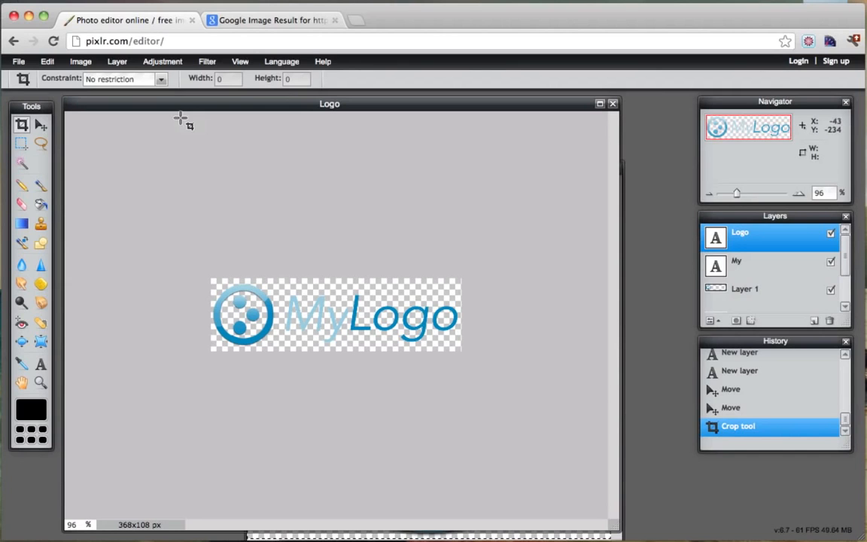
{"action": "left_click", "coordinate": [19, 62]}
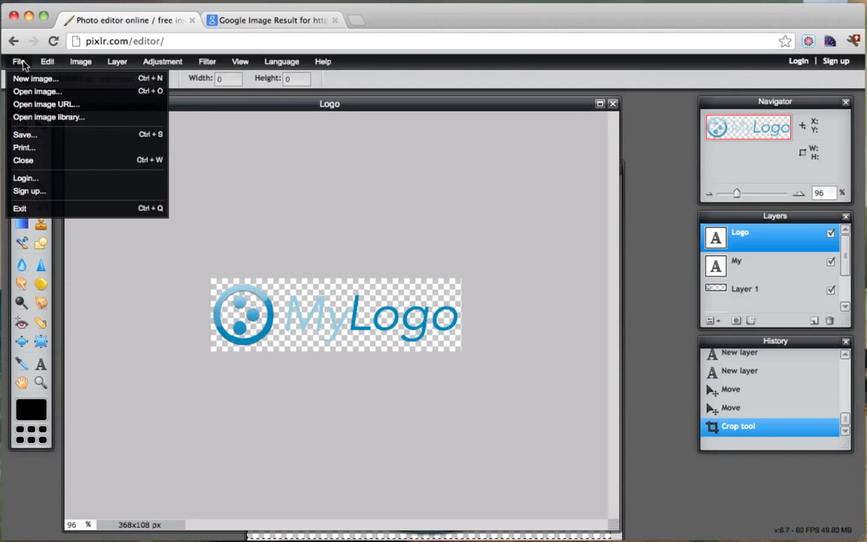
Start saving the image with transparent PNG chosen as the format instead of JPEG.
{"action": "left_click", "coordinate": [55, 143]}
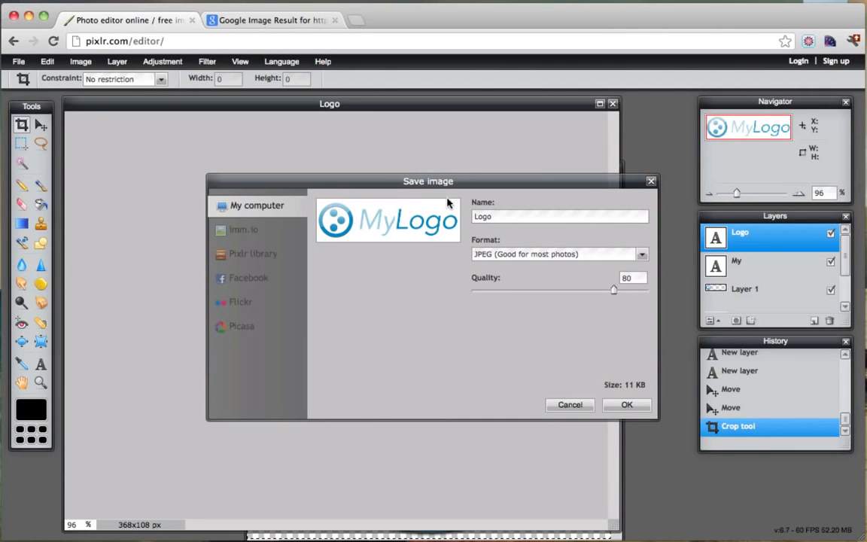
{"action": "left_click", "coordinate": [642, 256]}
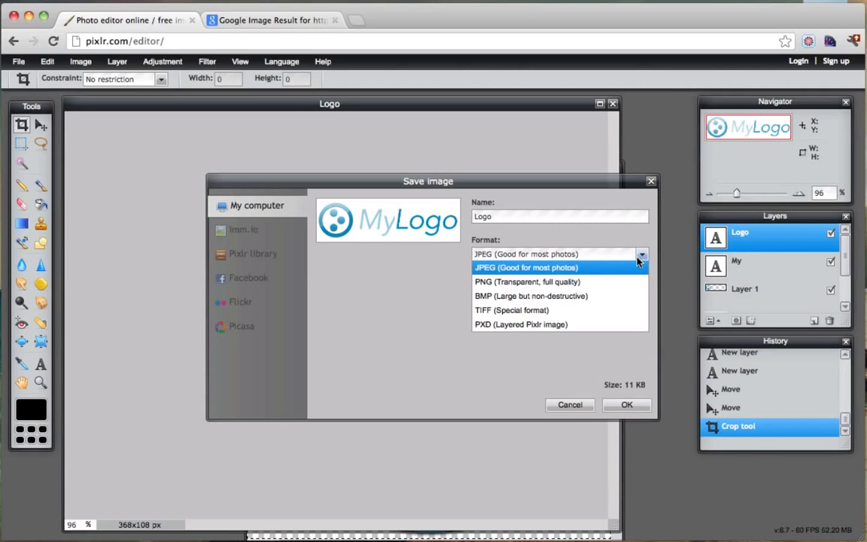
{"action": "left_click", "coordinate": [572, 277]}
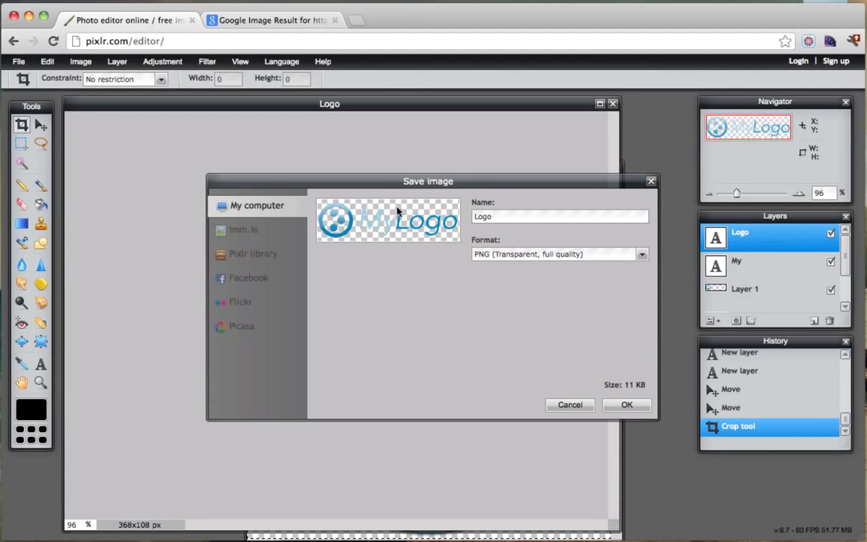
{"action": "left_click", "coordinate": [624, 406]}
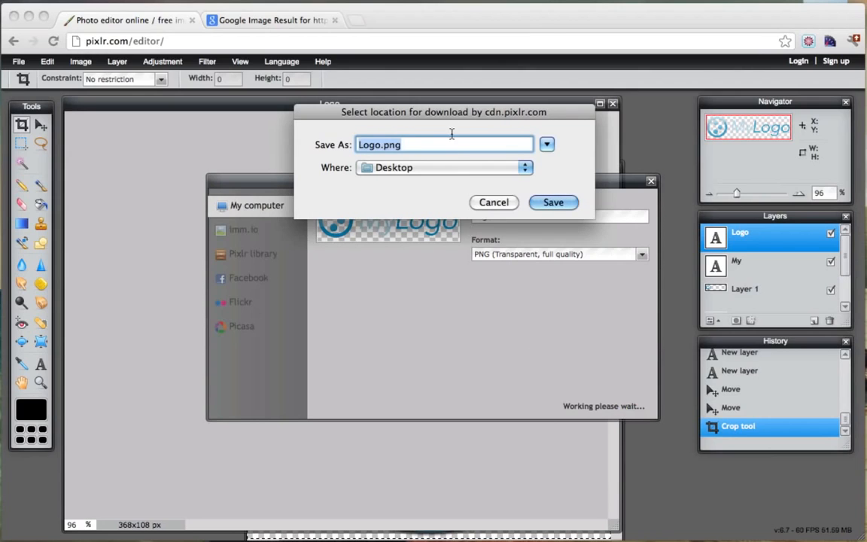
Save the file to the Desktop as MyLogo.png, then return to the Google image result.
{"action": "left_click", "coordinate": [380, 145]}
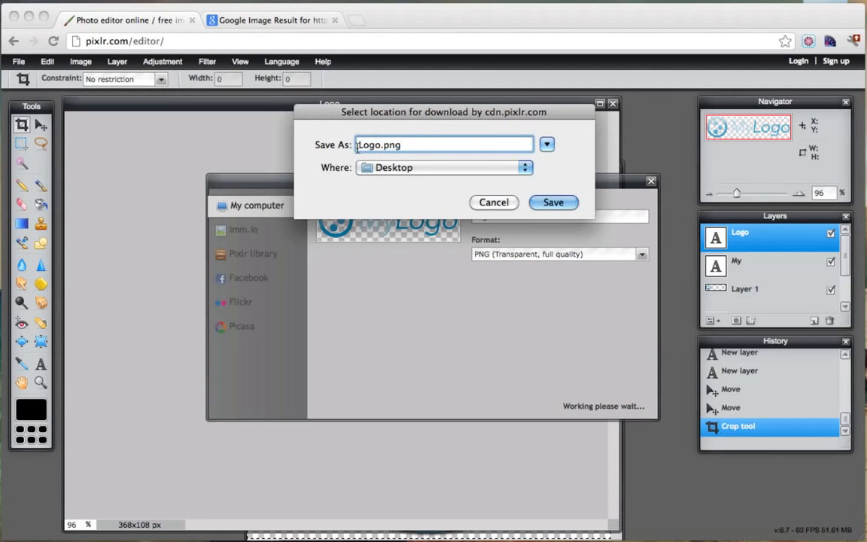
{"action": "type", "text": "My"}
{"action": "left_click", "coordinate": [554, 203]}
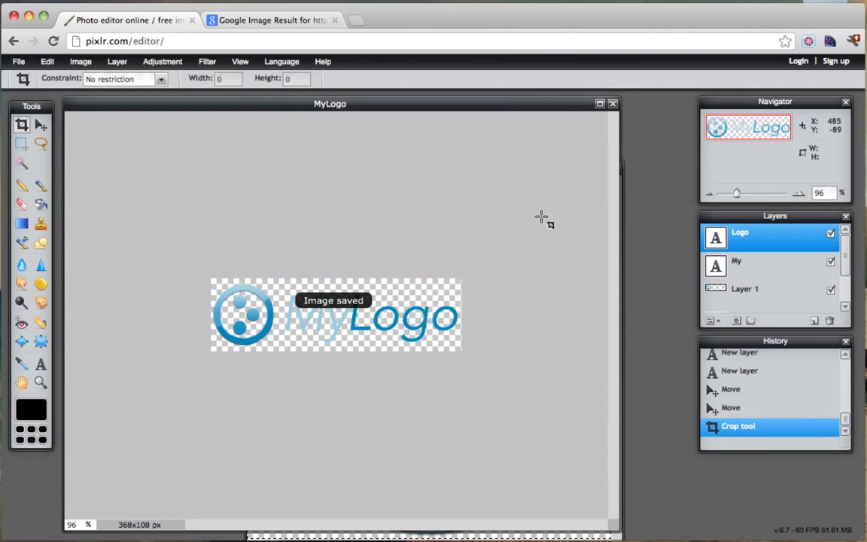
{"action": "left_click", "coordinate": [278, 23]}
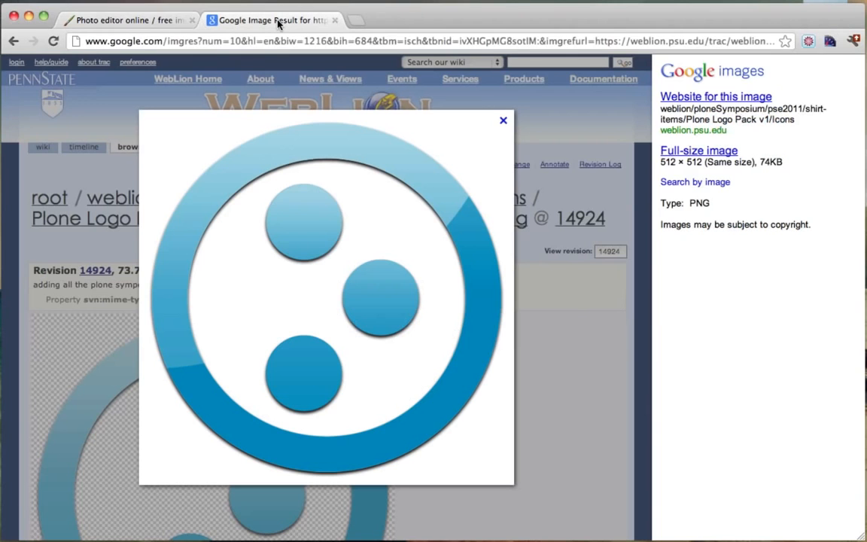
{"action": "left_click", "coordinate": [202, 41]}
{"action": "type", "text": "www.vewgle.com"}
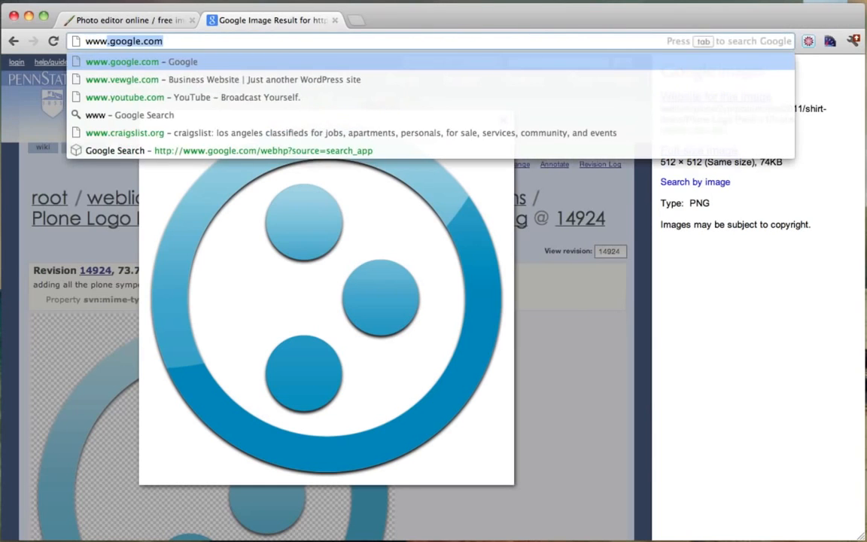
{"action": "key", "text": "Return"}
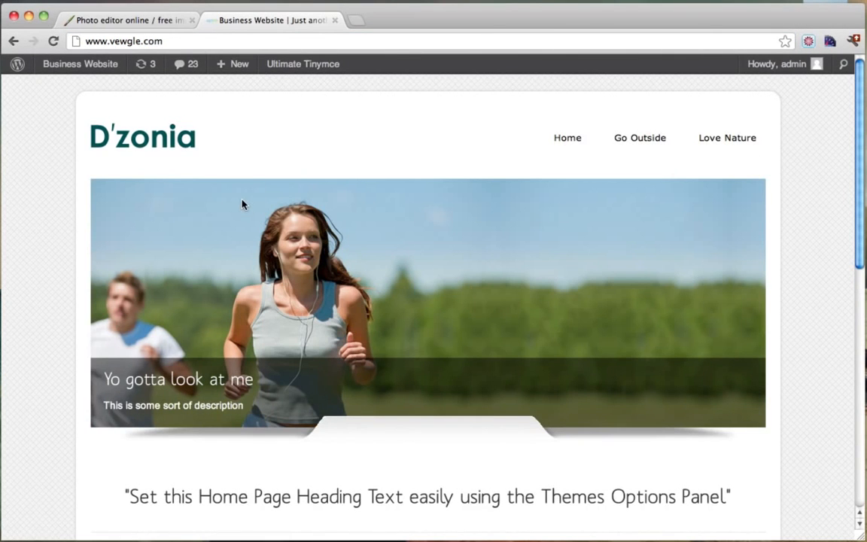
{"action": "scroll", "coordinate": [295, 241], "scroll_direction": "down", "scroll_amount": 3}
{"action": "scroll", "coordinate": [295, 241], "scroll_direction": "up", "scroll_amount": 3}
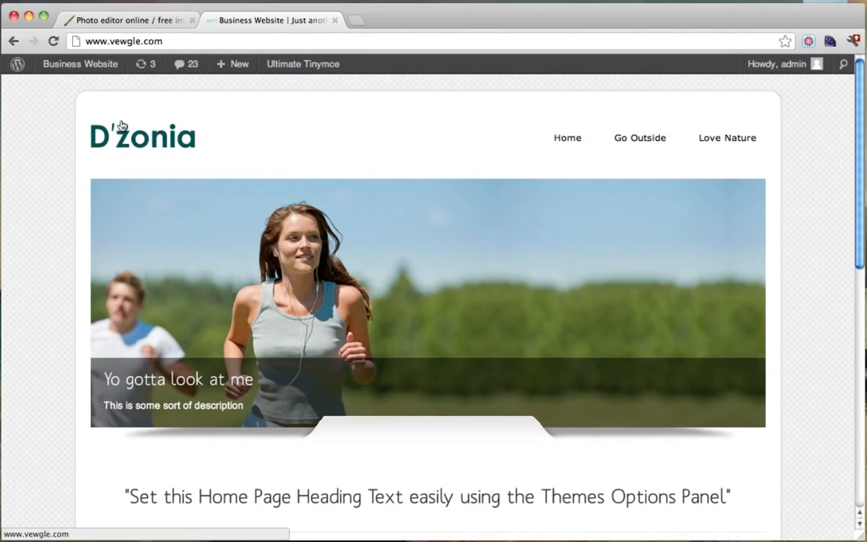
{"action": "mouse_move", "coordinate": [89, 69]}
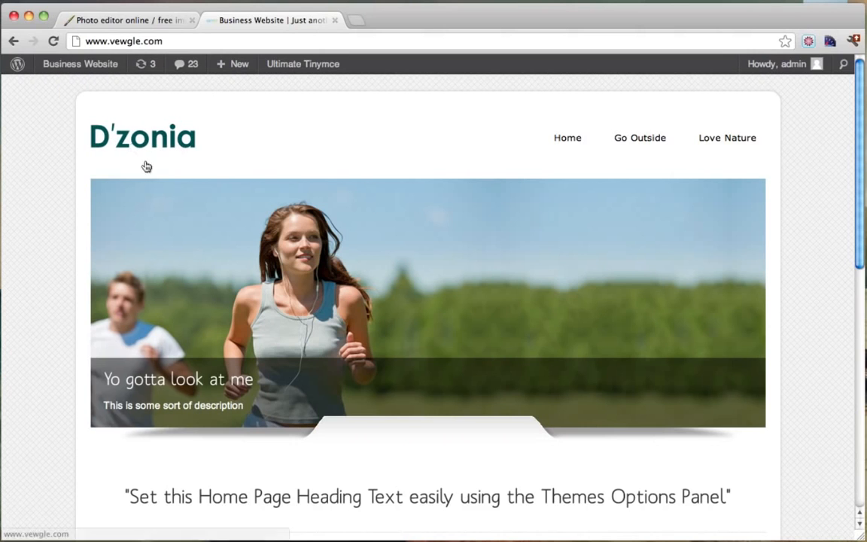
Go to the Dzonia Theme Options page under the dashboard's Appearance menu.
{"action": "mouse_move", "coordinate": [57, 68]}
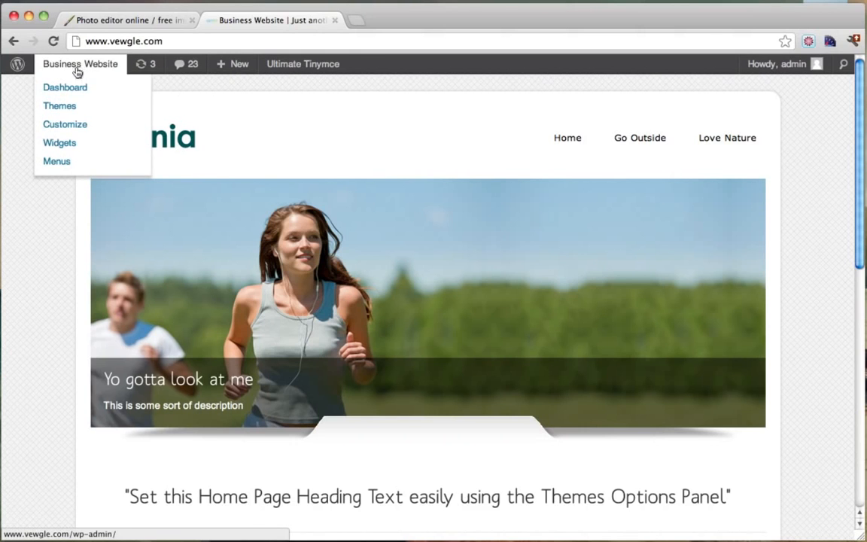
{"action": "left_click", "coordinate": [72, 89]}
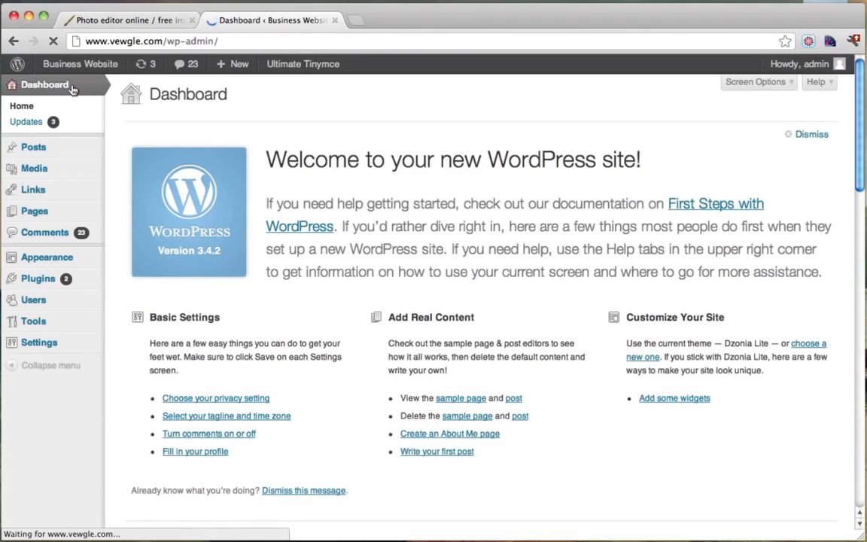
{"action": "mouse_move", "coordinate": [58, 261]}
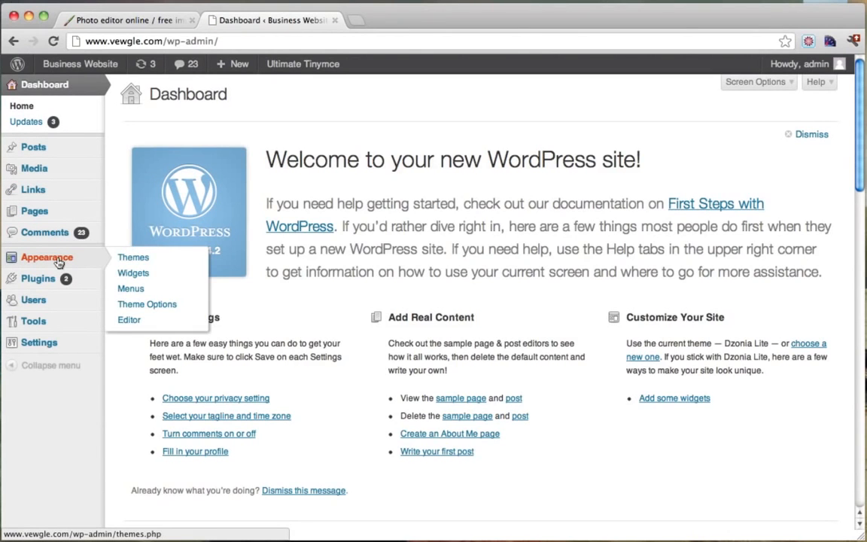
{"action": "left_click", "coordinate": [155, 305]}
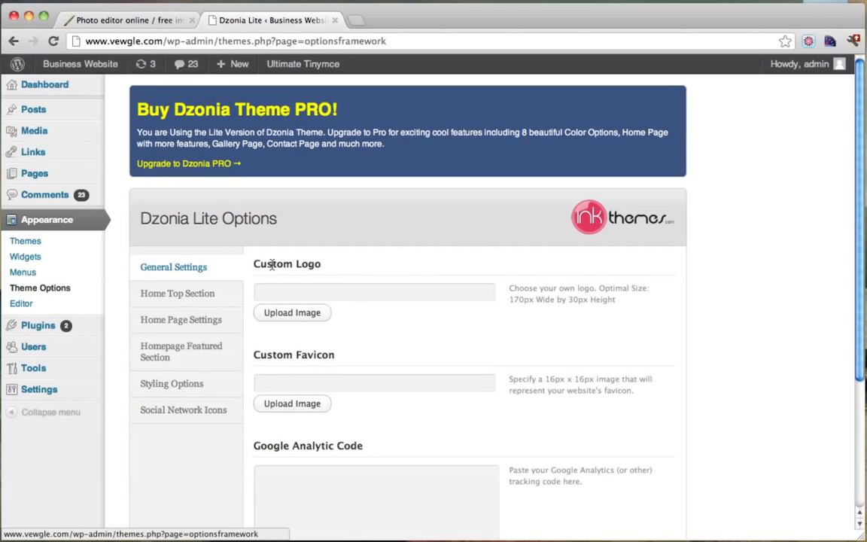
Upload MyLogo.png as the custom logo, save all changes, and return to the front page.
{"action": "left_click", "coordinate": [291, 314]}
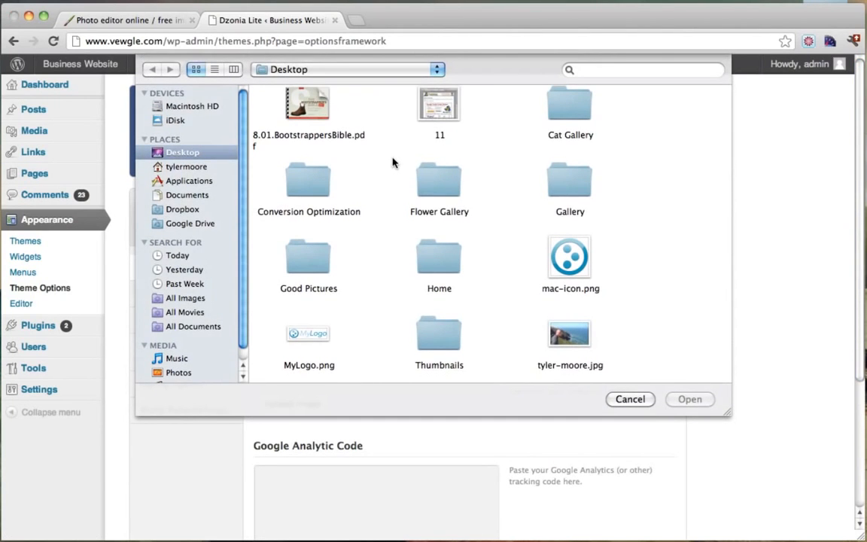
{"action": "left_click", "coordinate": [308, 331]}
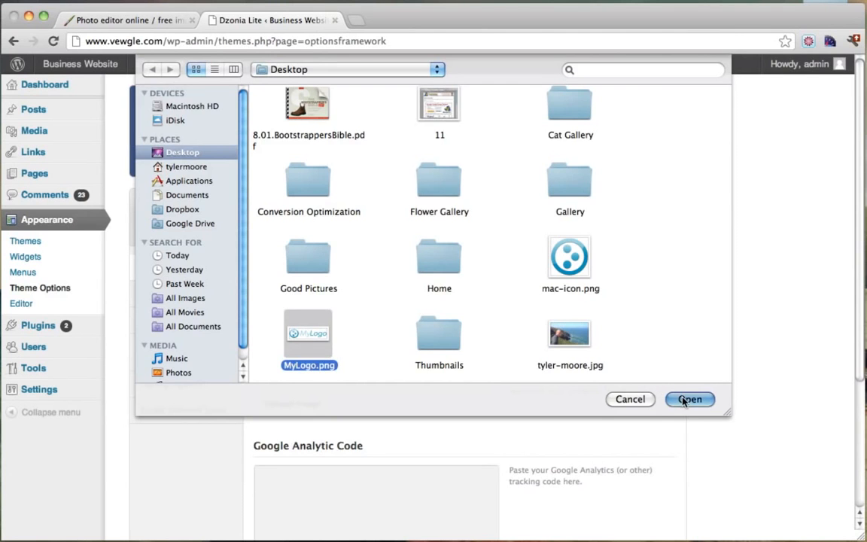
{"action": "left_click", "coordinate": [689, 400]}
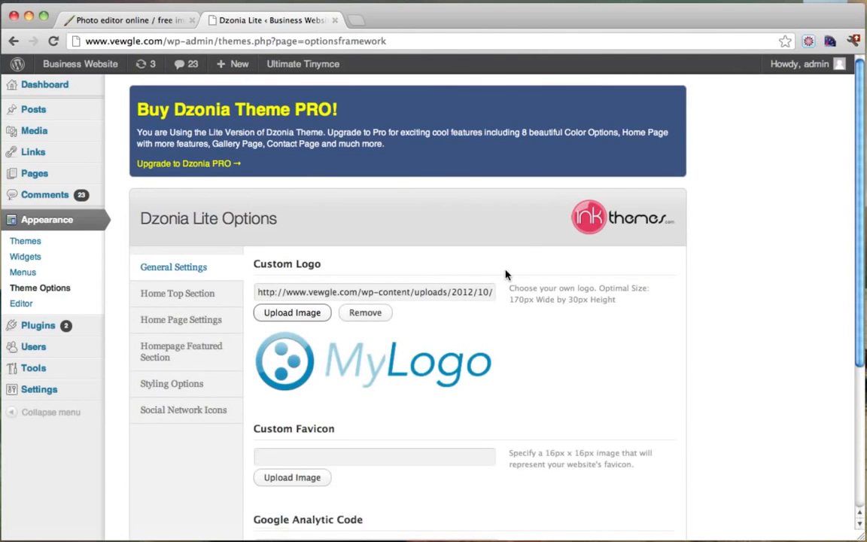
{"action": "scroll", "coordinate": [506, 275], "scroll_direction": "down", "scroll_amount": 5}
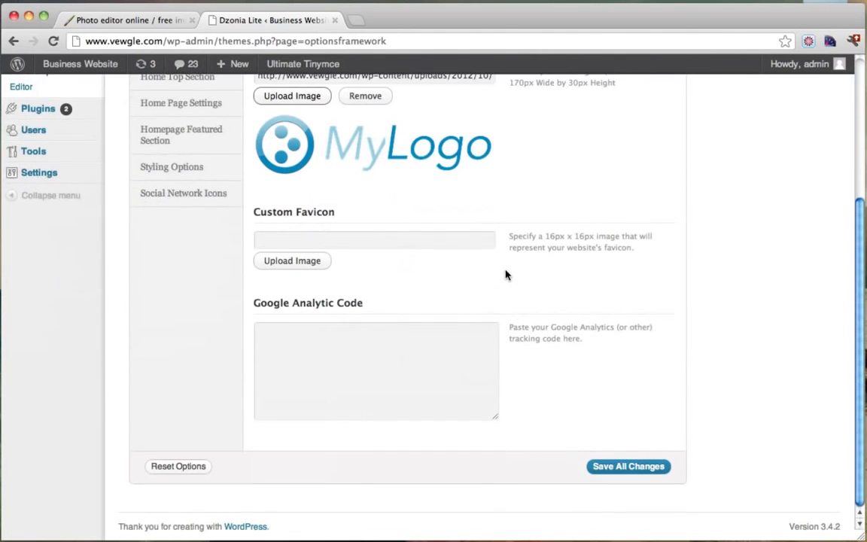
{"action": "left_click", "coordinate": [623, 468]}
{"action": "mouse_move", "coordinate": [87, 67]}
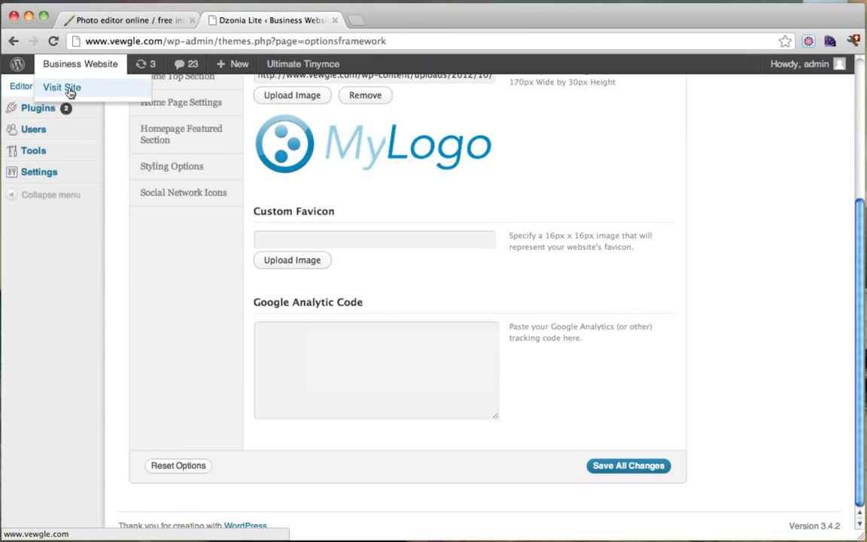
{"action": "left_click", "coordinate": [68, 88]}
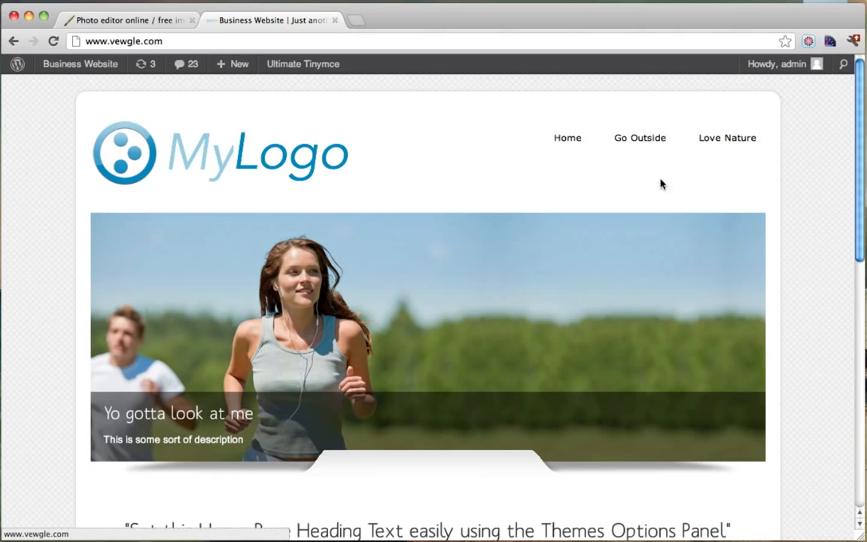
Right-click beside the new MyLogo header image to bring up the page's context menu.
{"action": "right_click", "coordinate": [385, 154]}
Inspect div.body_wrapper, change its background from #000 to #3ee, then close DevTools.
{"action": "left_click", "coordinate": [442, 281]}
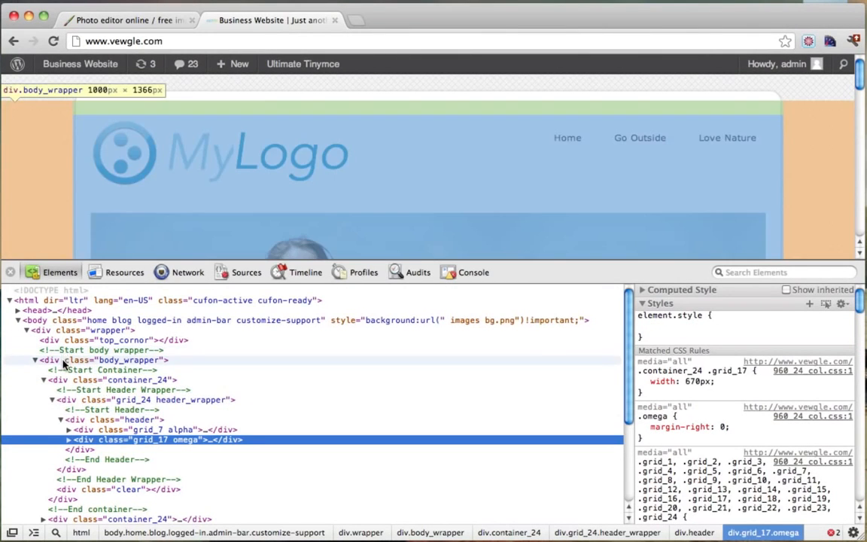
{"action": "left_click", "coordinate": [61, 360]}
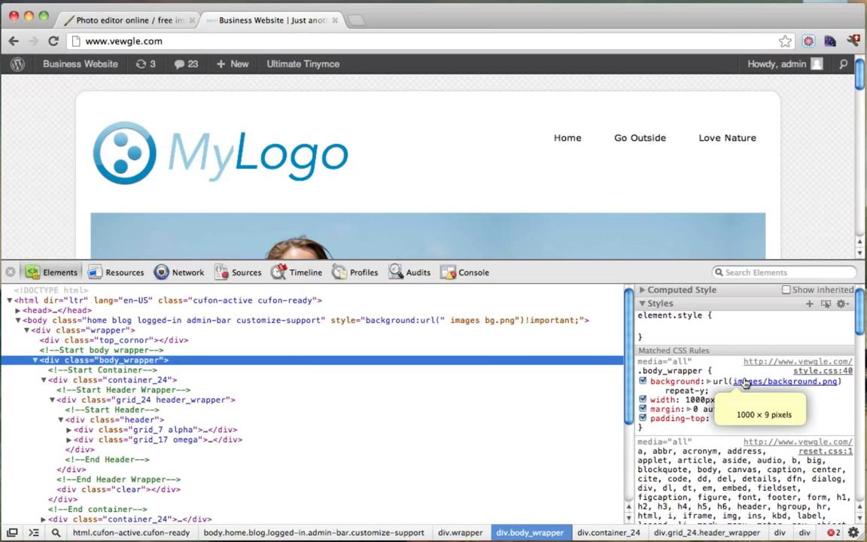
{"action": "left_click", "coordinate": [719, 383]}
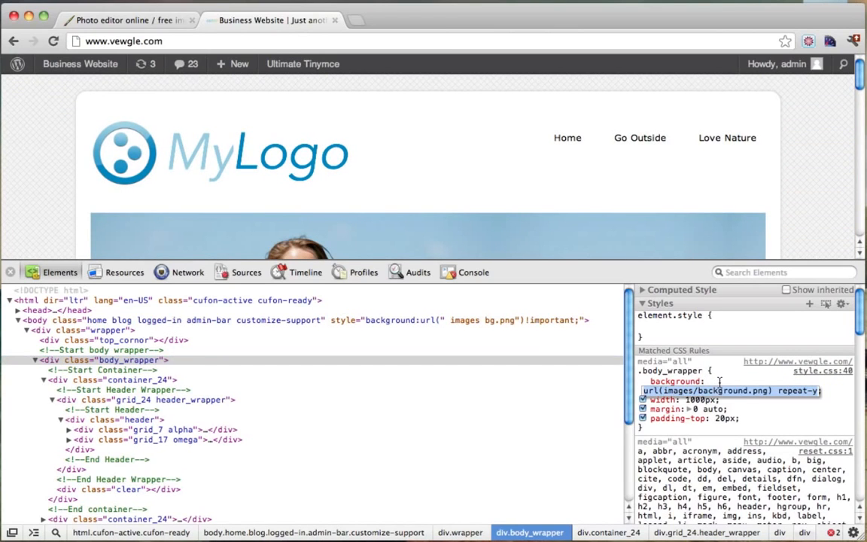
{"action": "type", "text": "#000;"}
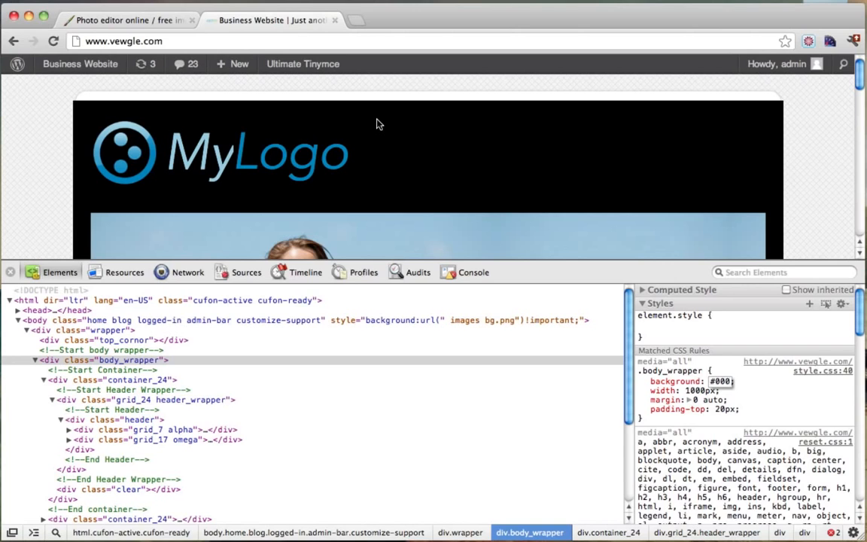
{"action": "key", "text": "BackSpace"}
{"action": "key", "text": "BackSpace"}
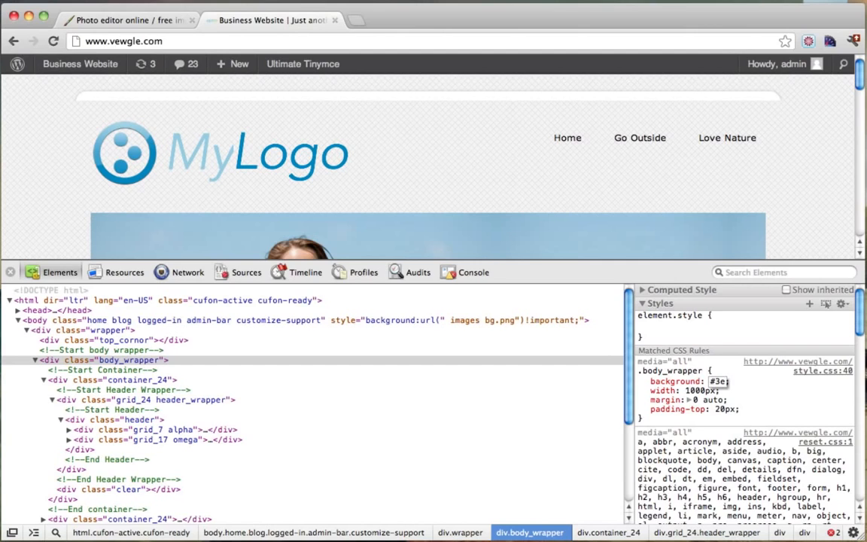
{"action": "type", "text": "e"}
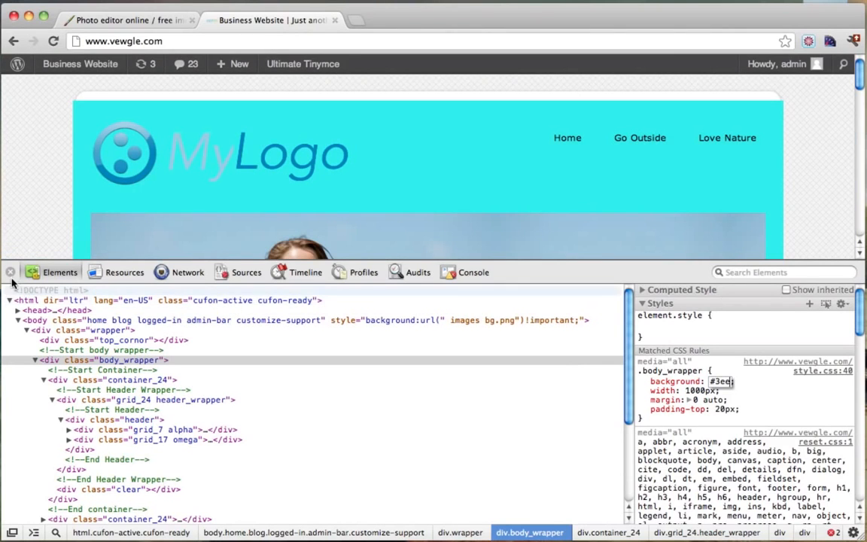
{"action": "left_click", "coordinate": [10, 273]}
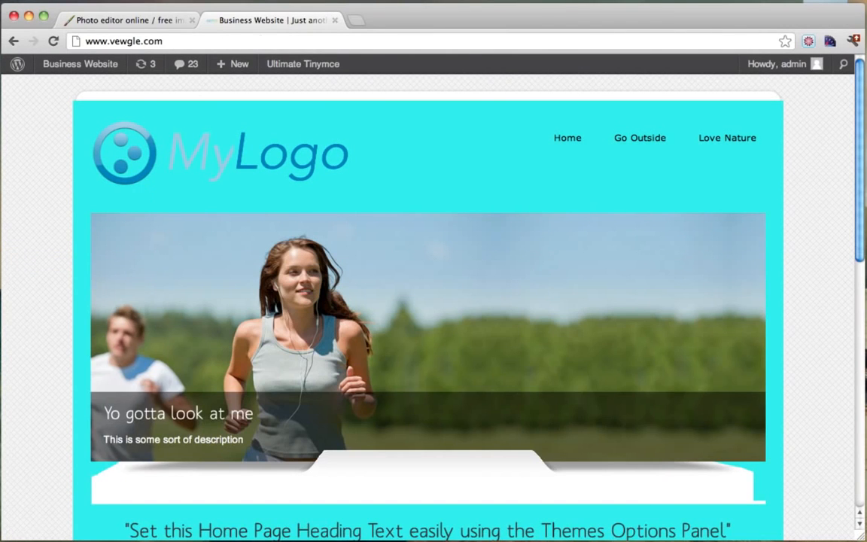
Switch back to the Photo editor online tab showing the cropped 368×108 MyLogo image.
{"action": "left_click", "coordinate": [154, 21]}
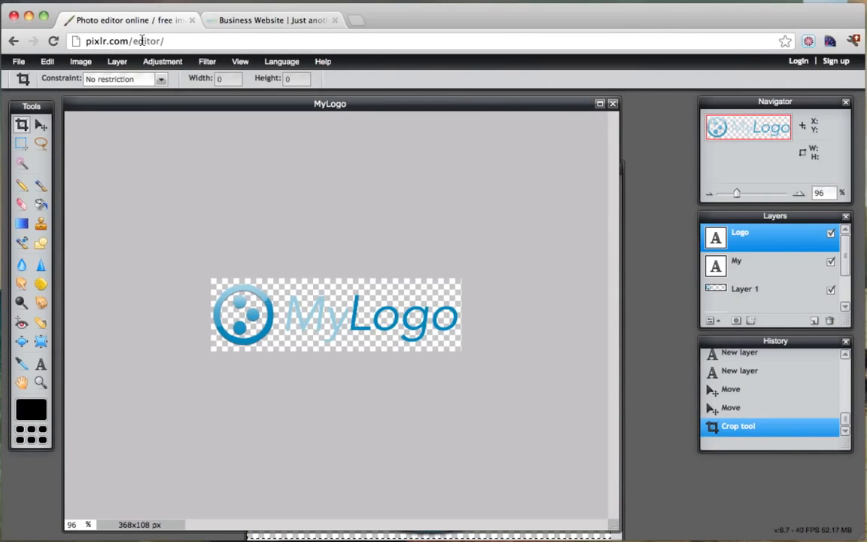